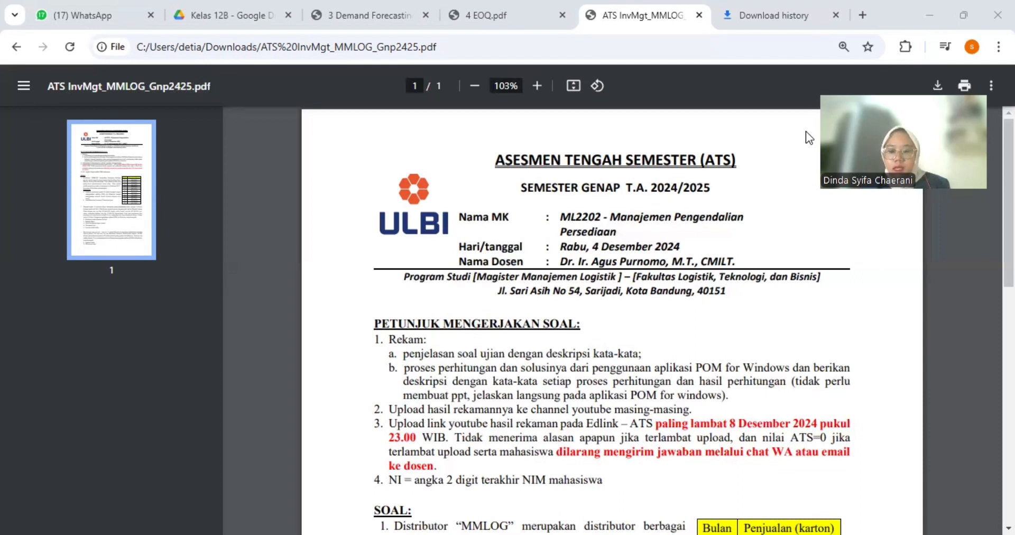
- Read through the exam PDF's instructions and the forecasting and EOQ questions, including the monthly sales table
scroll(657, 341, "down", 2)
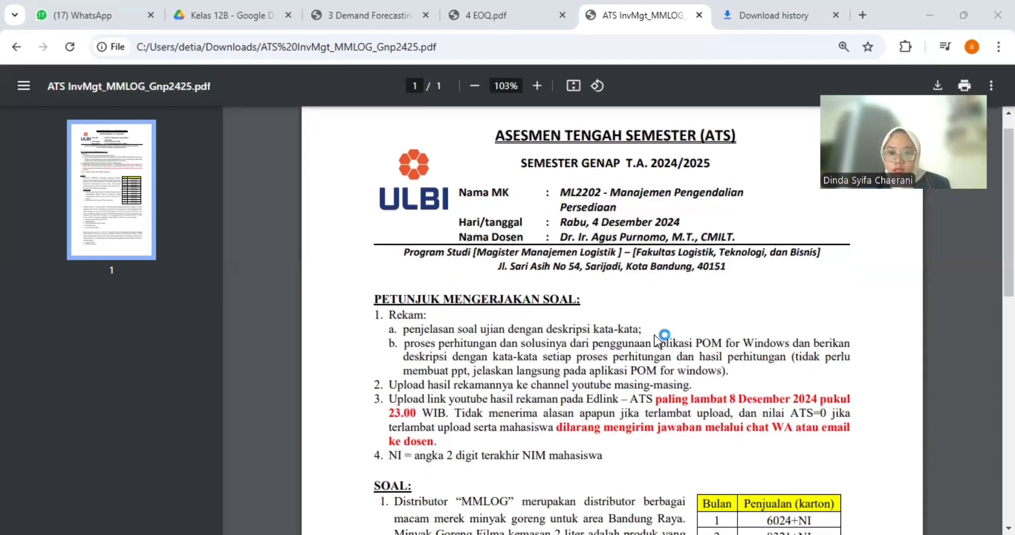
scroll(657, 341, "down", 3)
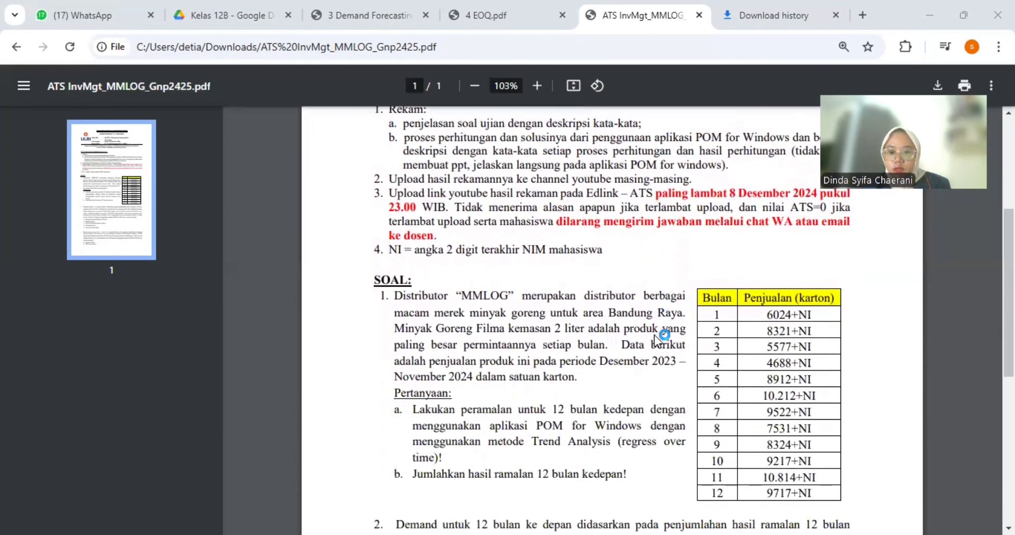
scroll(657, 341, "down", 2)
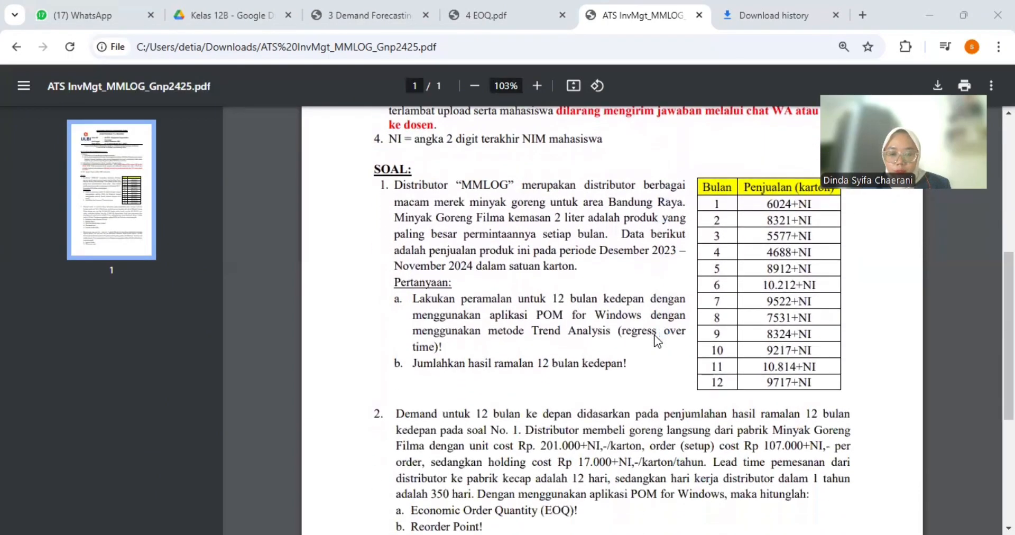
scroll(657, 341, "down", 1)
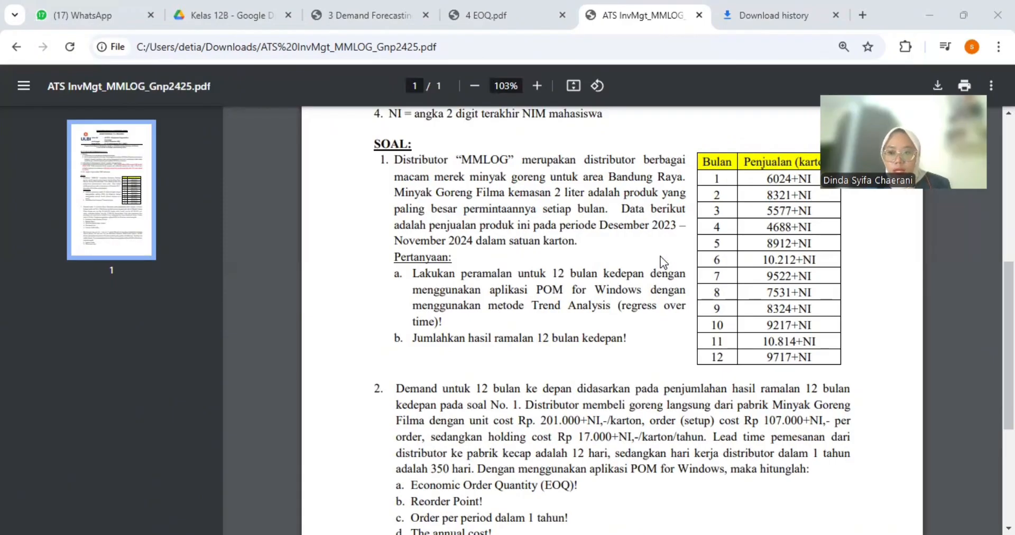
scroll(663, 260, "up", 1)
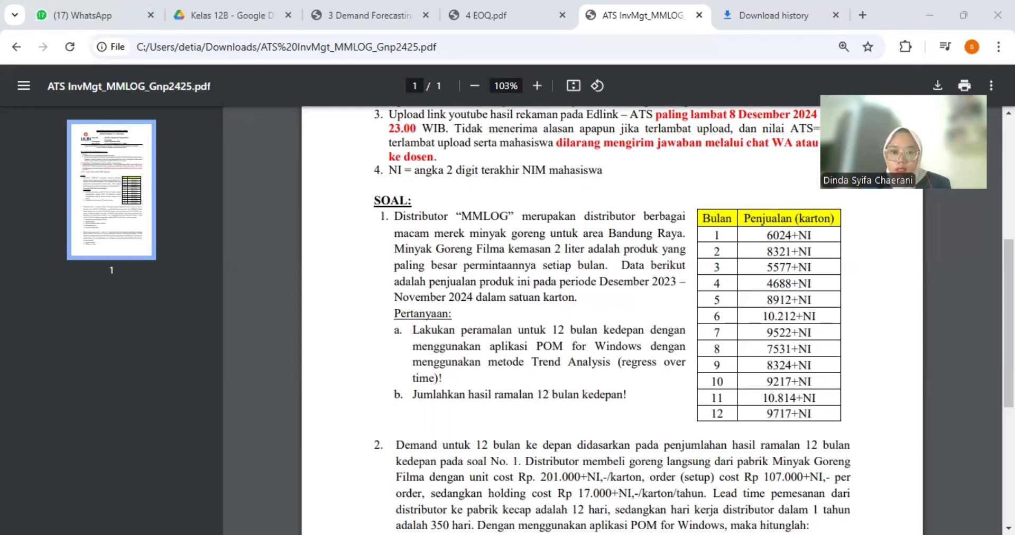
- Switch to the Excel workbook and review the monthly sales figures in B2:B13 on Sheet5
key("alt+Tab")
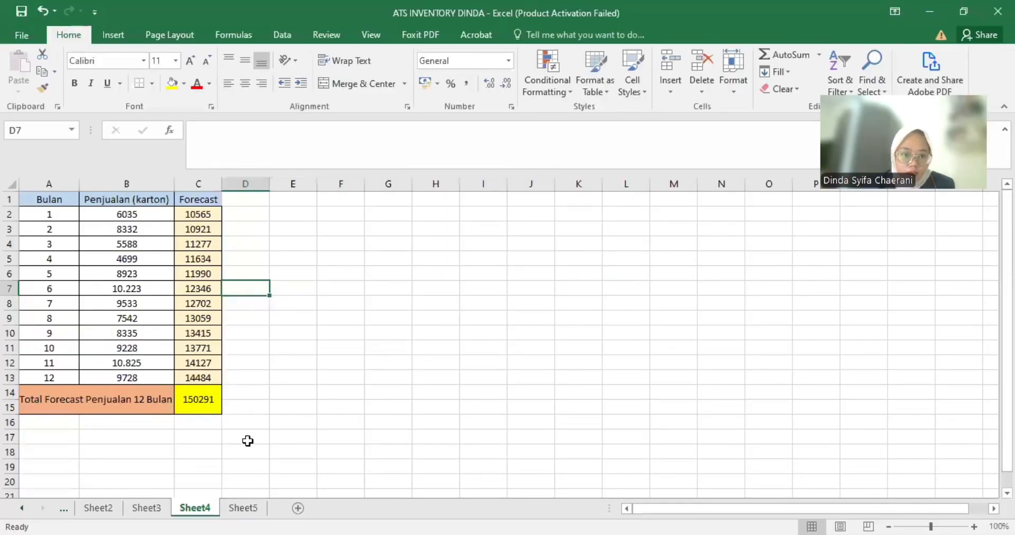
left_click(242, 508)
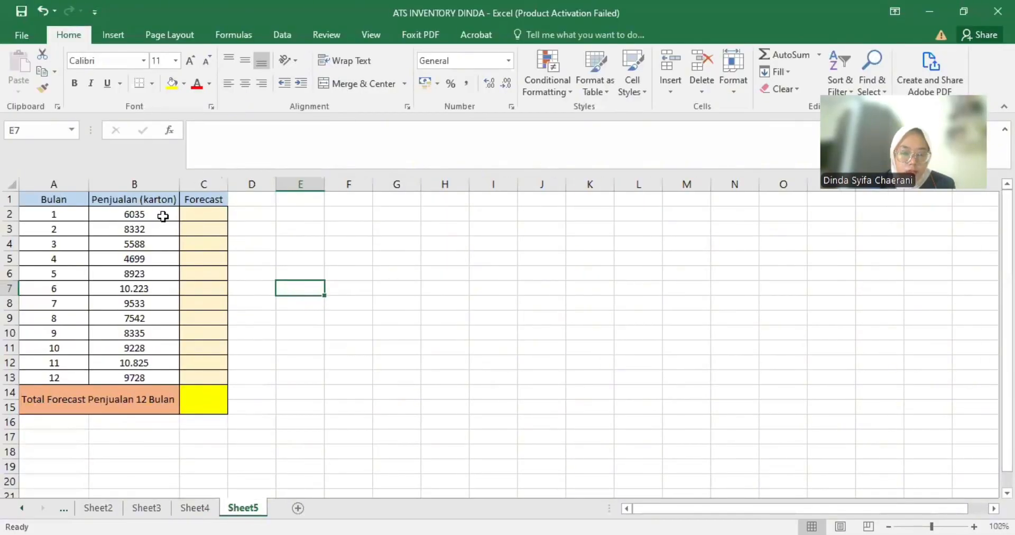
left_click_drag(163, 216, 159, 373)
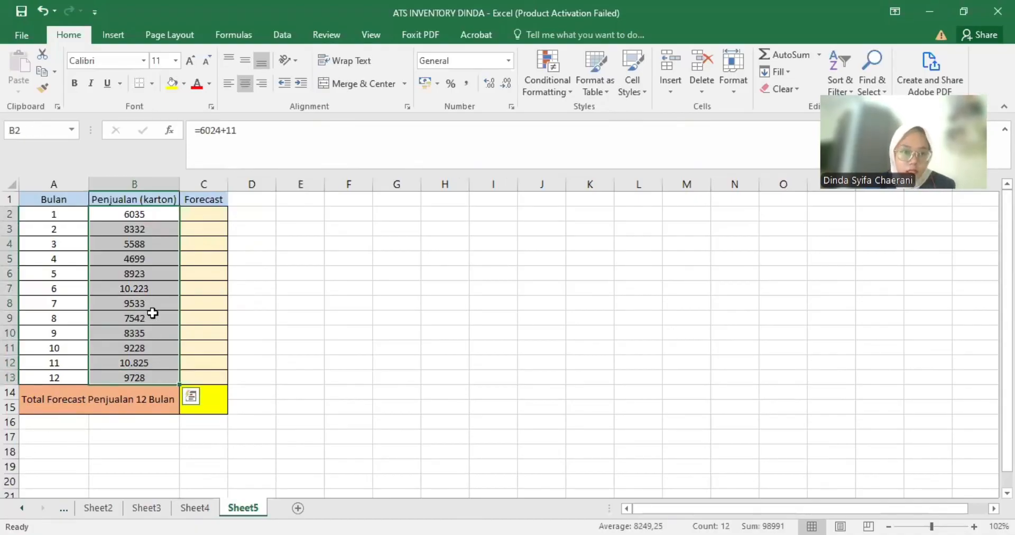
left_click(206, 244)
left_click_drag(206, 243, 148, 213)
left_click(148, 214)
left_click(299, 267)
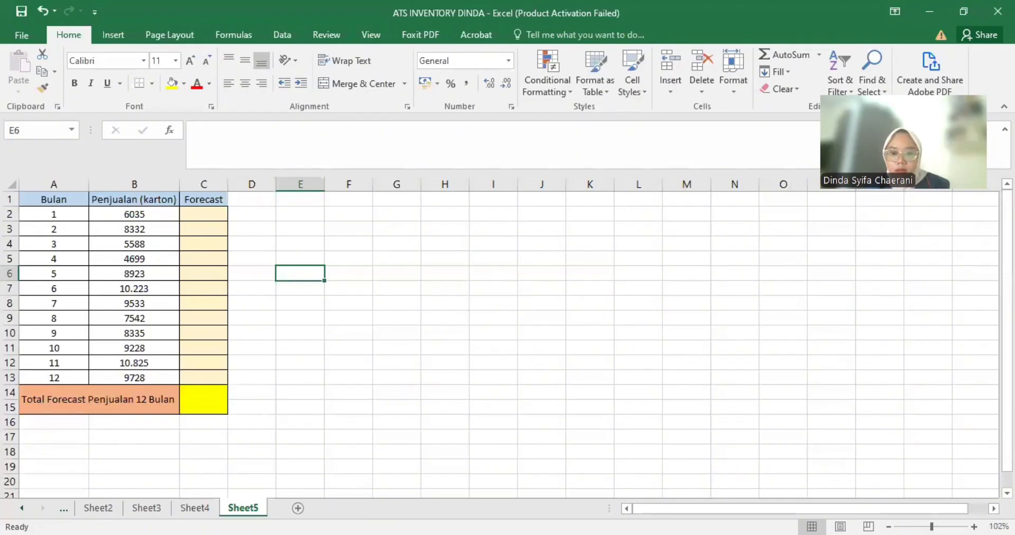
- Switch to POM for Windows, load the Forecasting module and start a new time series analysis data set
key("alt+Tab")
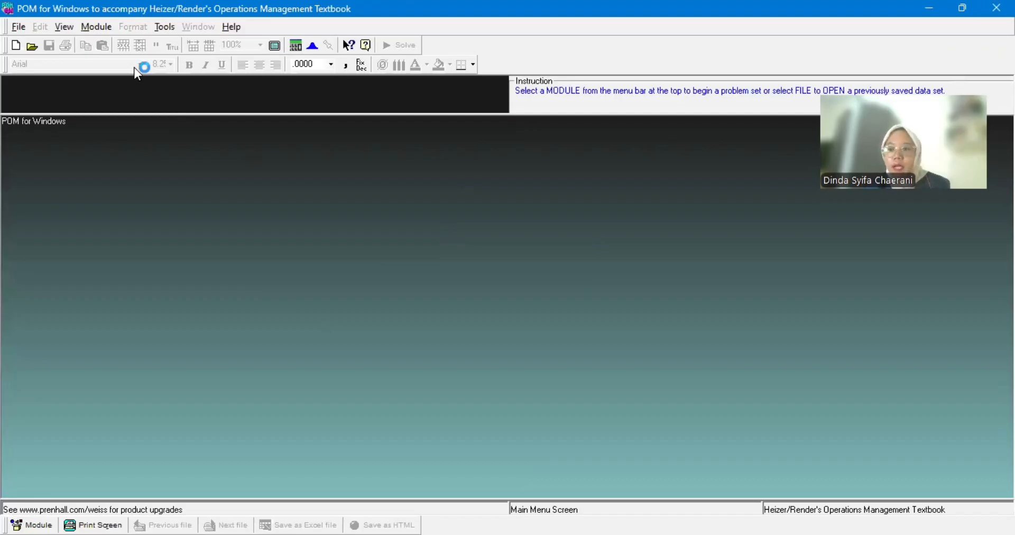
left_click(109, 25)
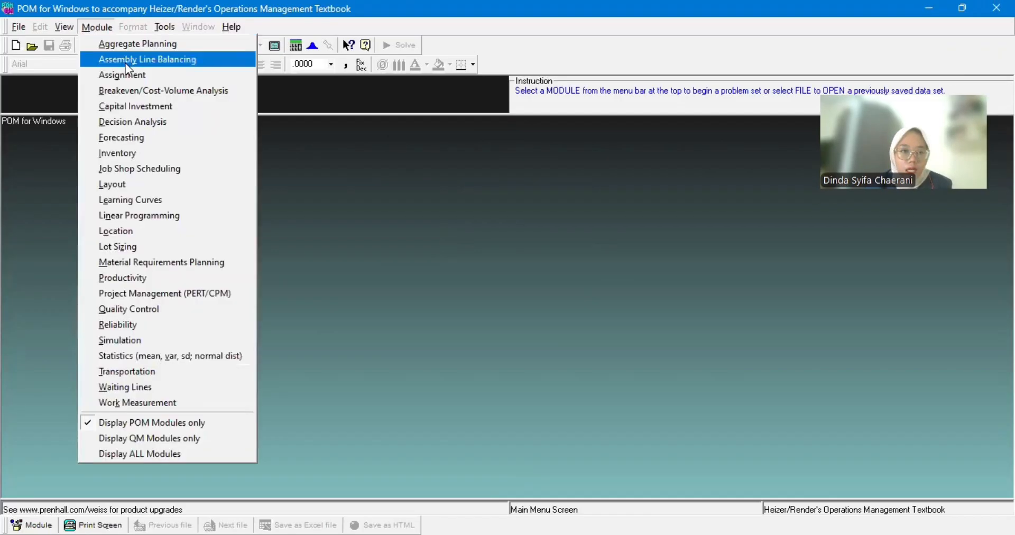
left_click(159, 138)
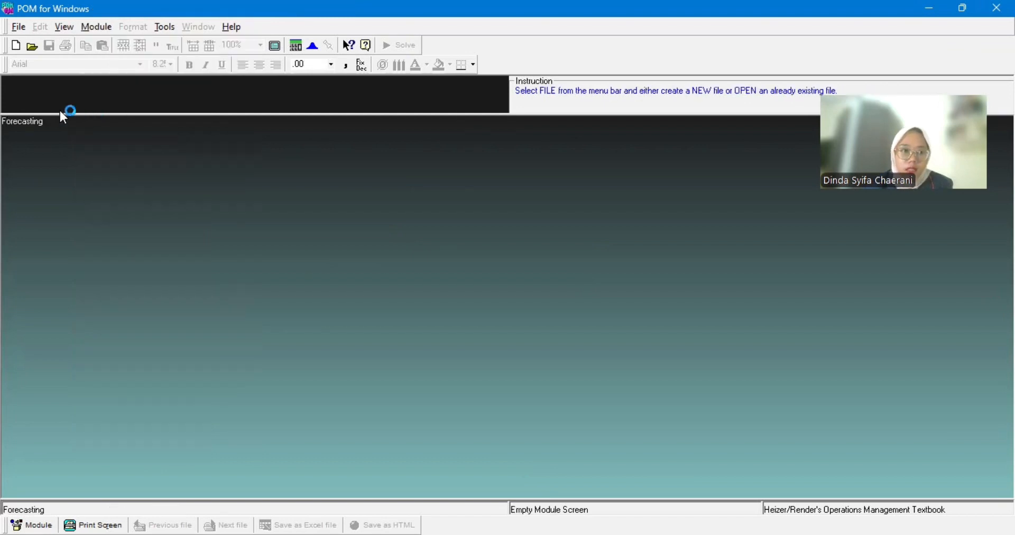
left_click(24, 26)
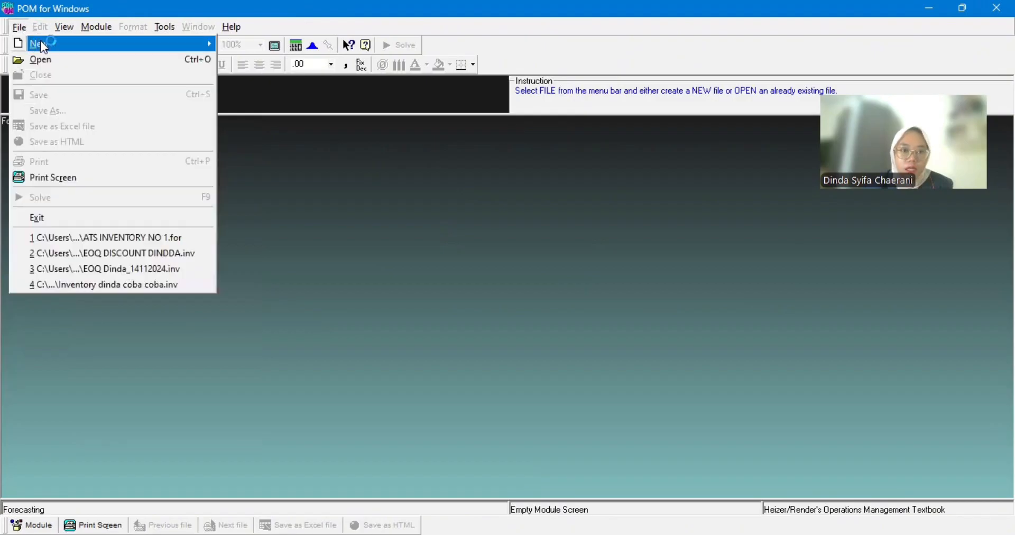
mouse_move(88, 49)
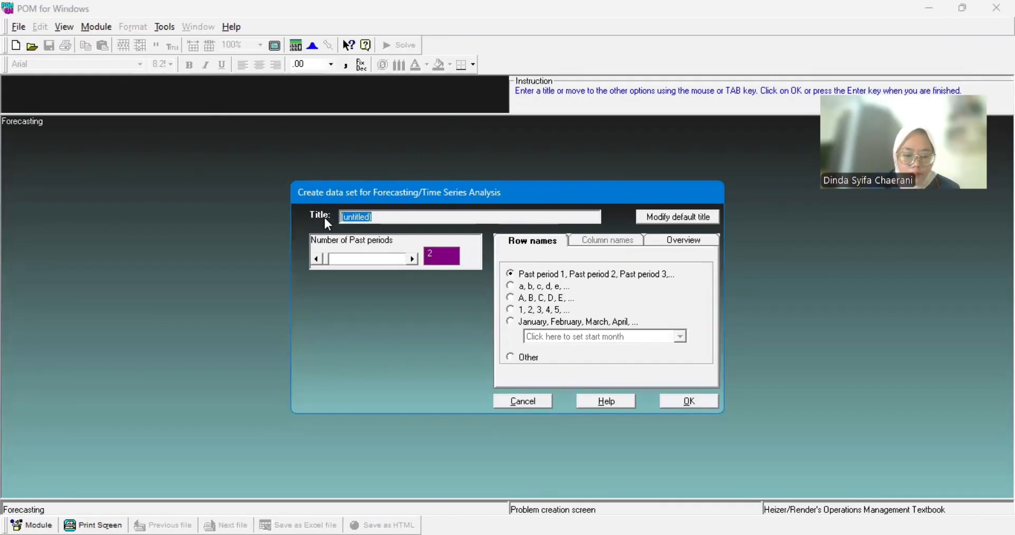
- Create the data set with the title "Distributor MMLOG", 12 past periods and row names 1, 2, 3, 4, 5
type("Distr")
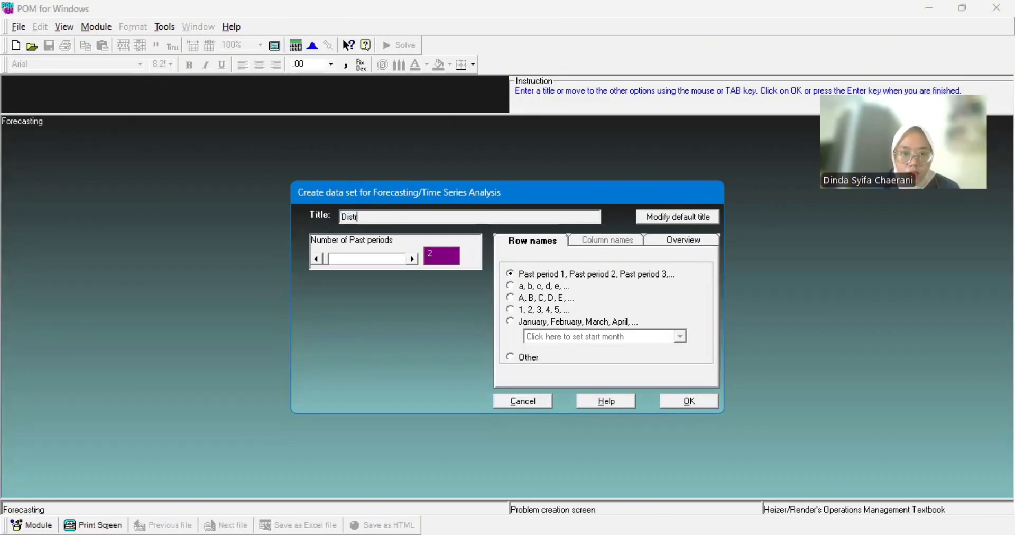
type("ibuto")
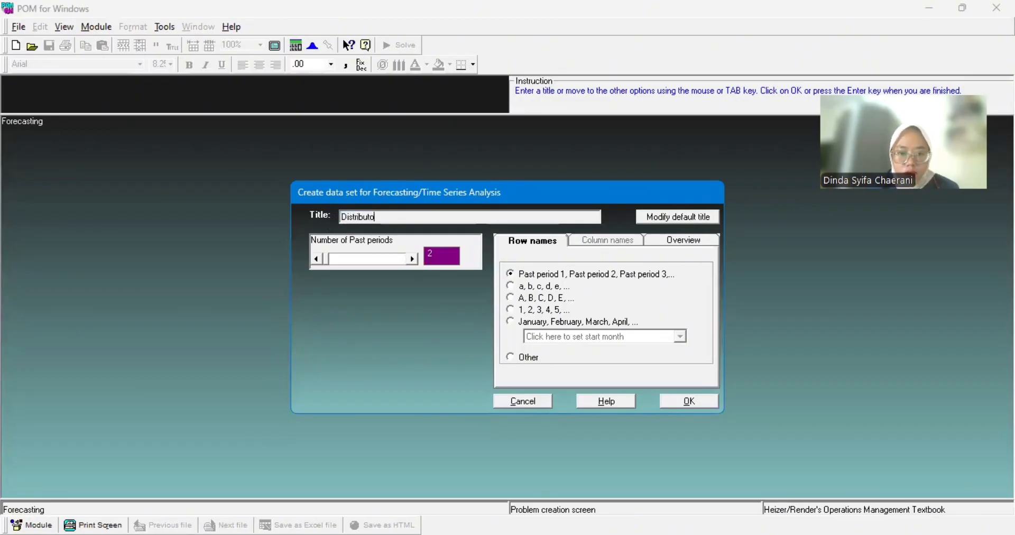
type("r MMLOG")
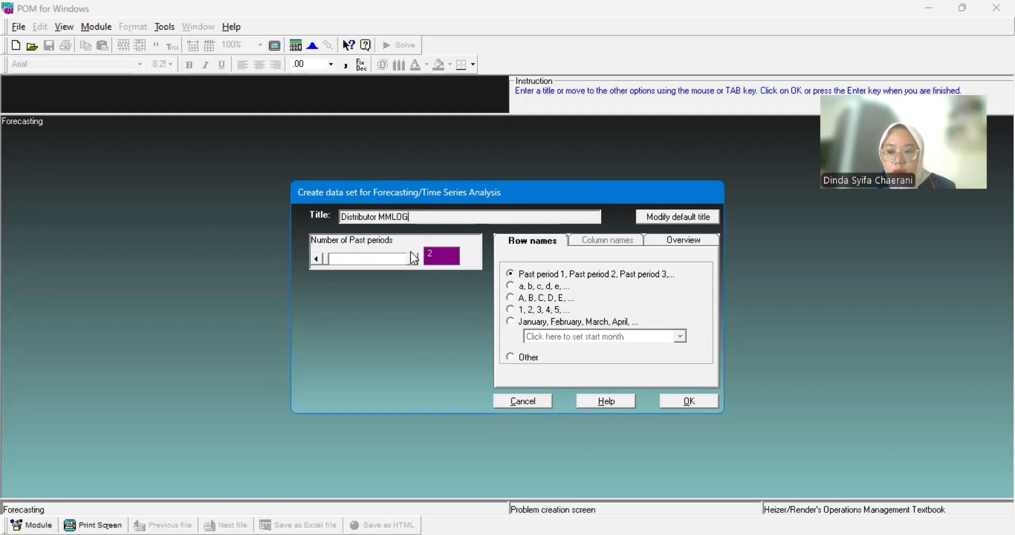
left_click(430, 255)
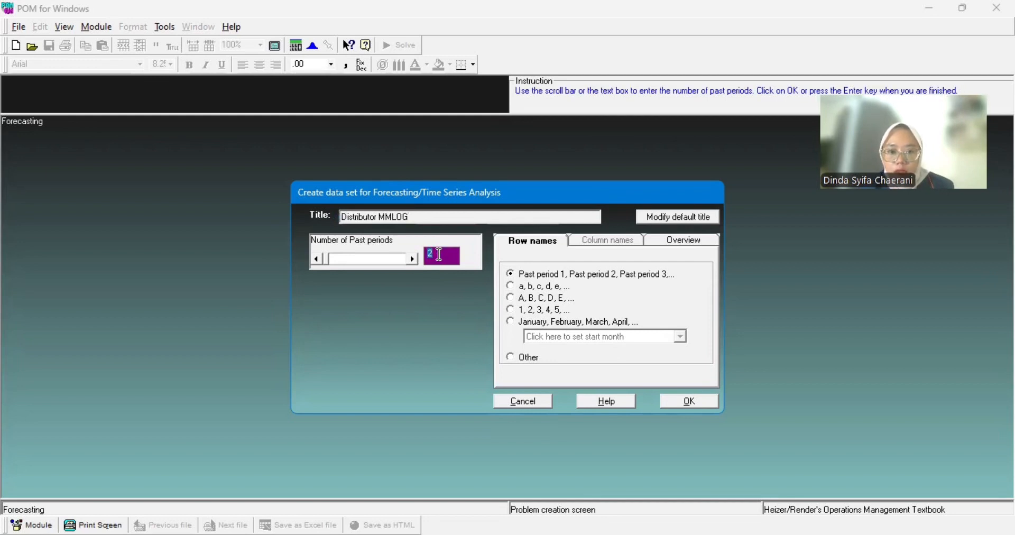
type("12")
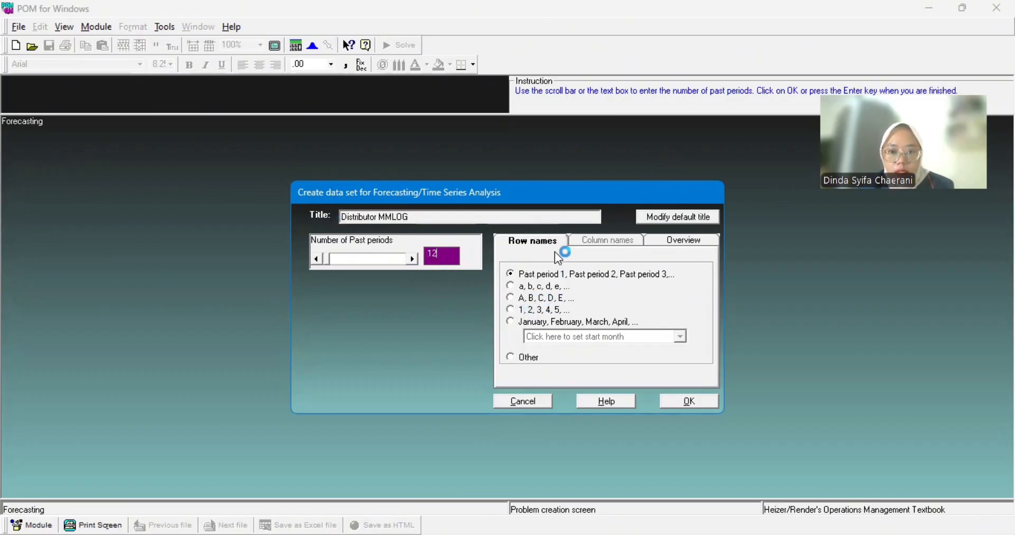
left_click(510, 311)
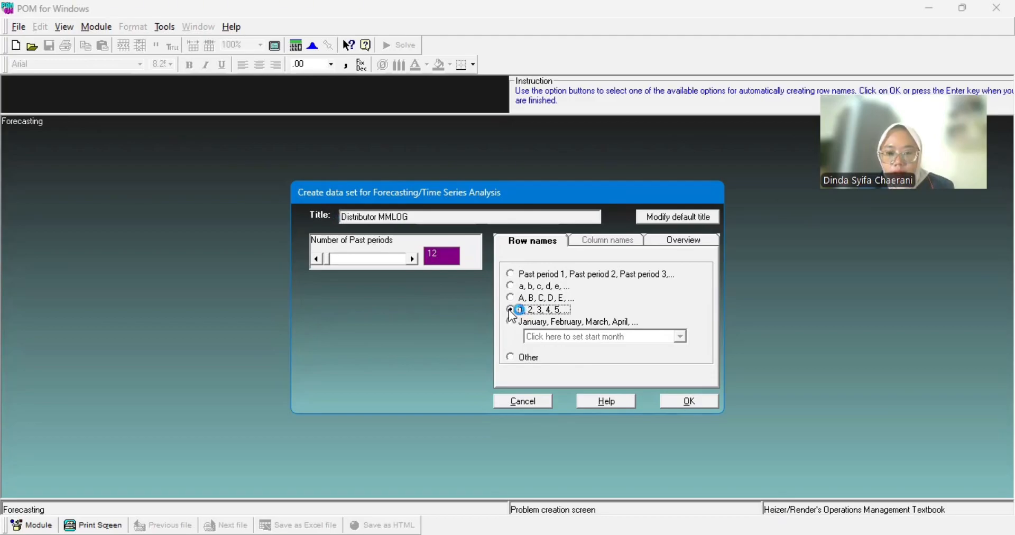
left_click(694, 401)
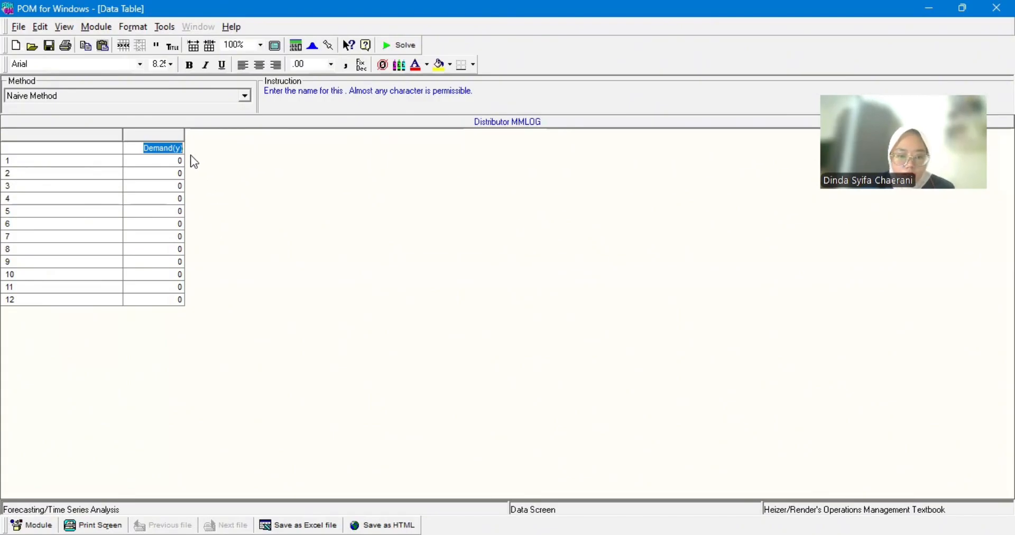
- Rename the demand column "Penjualan (Karton)" and widen it to fit the full heading
type("Penjualan")
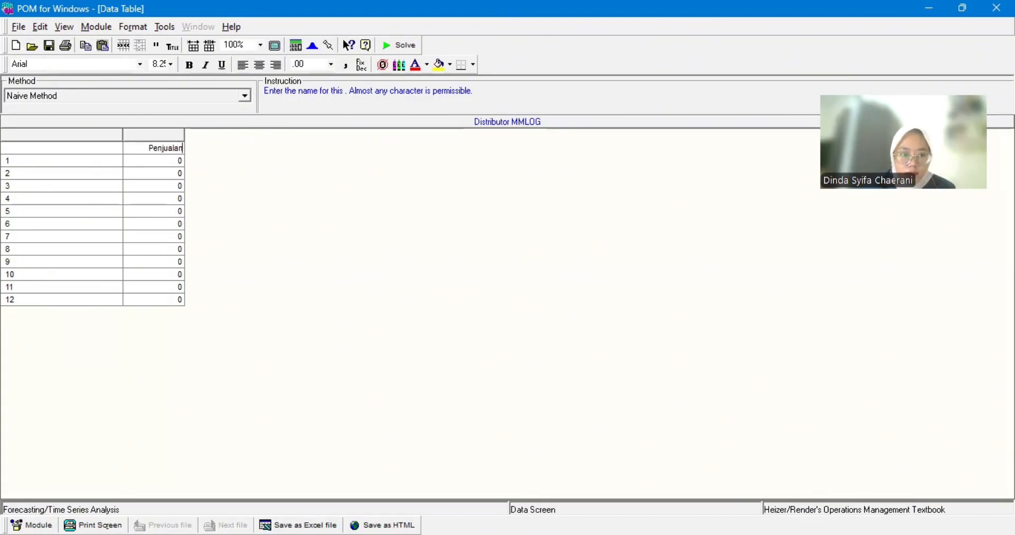
type(" (K")
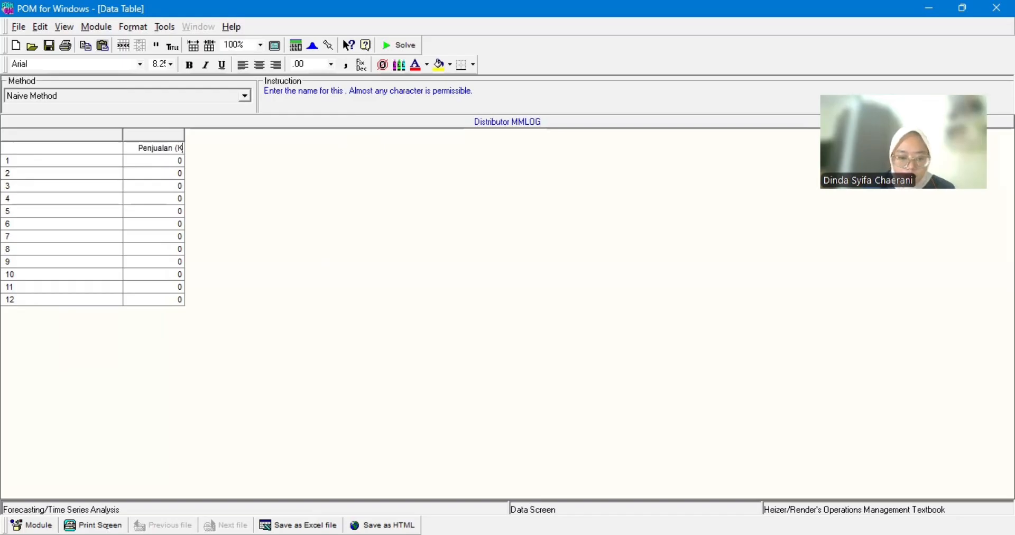
type("arton")
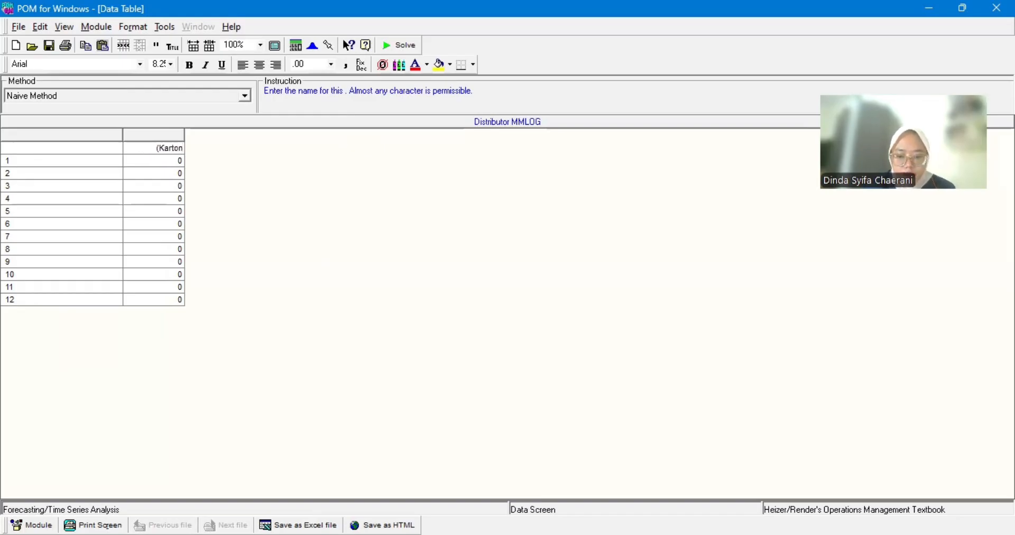
type(")")
key("Return")
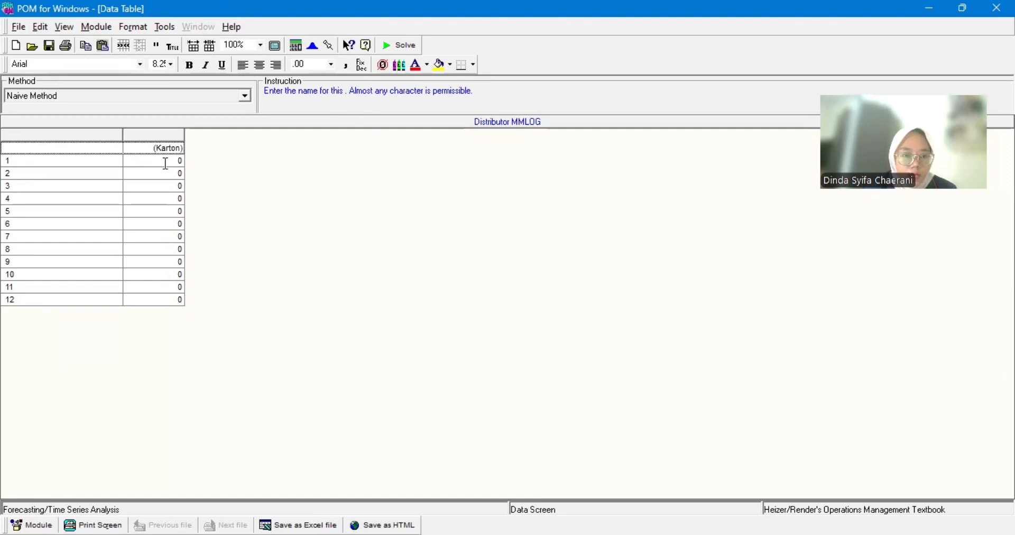
left_click_drag(182, 138, 202, 140)
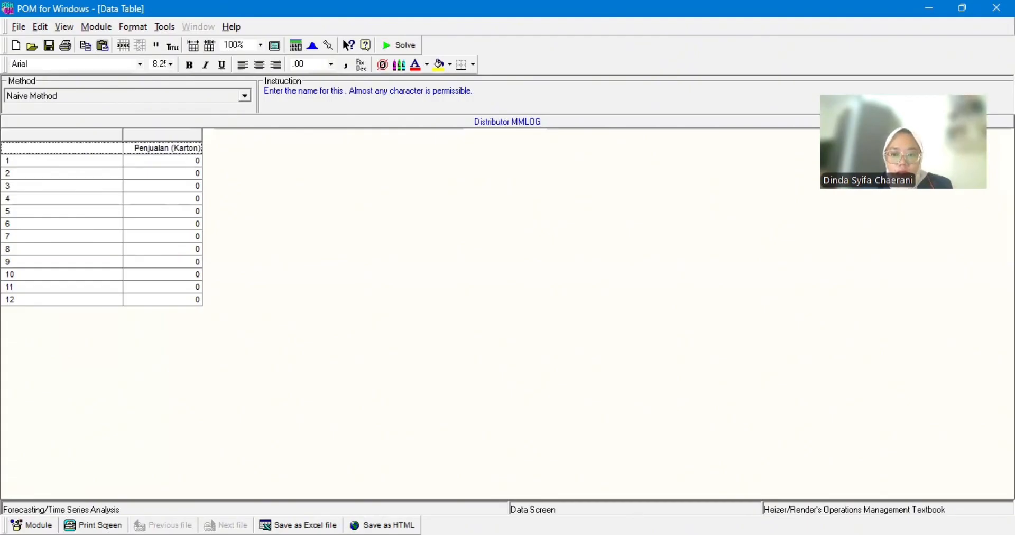
- Copy the 12 monthly sales figures from B2:B13 of Excel's Sheet5 into the Penjualan (Karton) column in POM for Windows
key("alt+Tab")
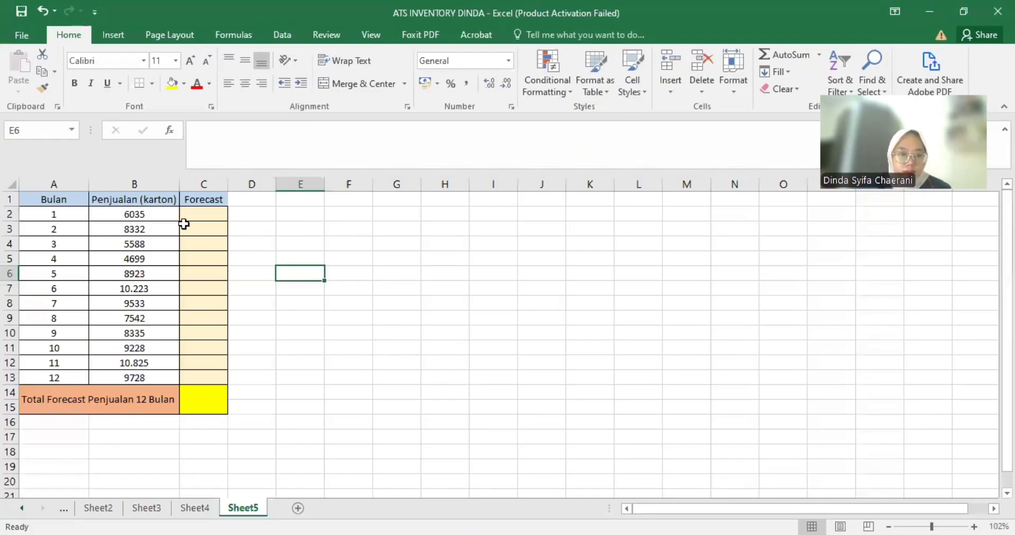
left_click_drag(163, 221, 158, 378)
key("alt+Tab")
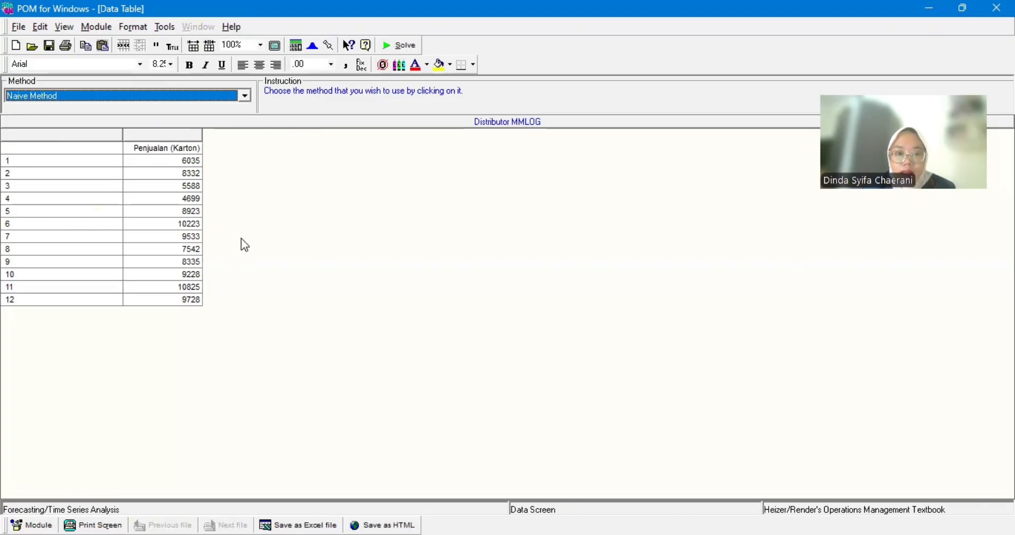
- Set the forecasting method to Trend Analysis (regress over time) and solve the problem
left_click(248, 102)
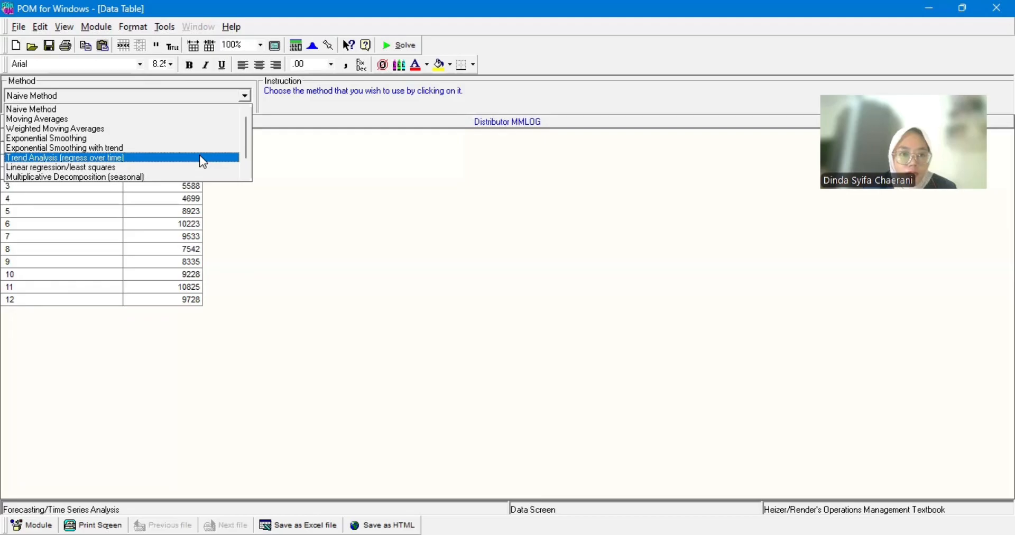
left_click(202, 159)
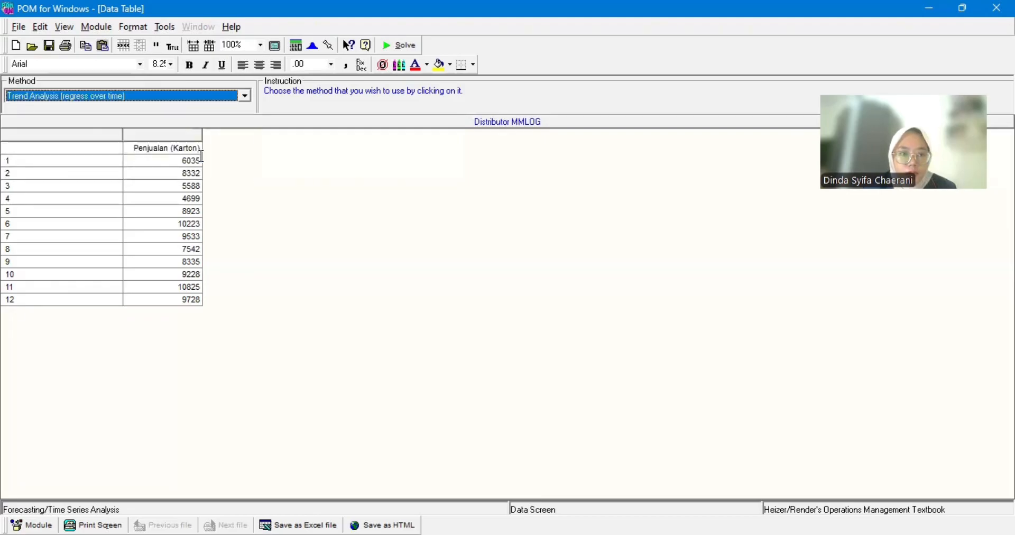
left_click(395, 48)
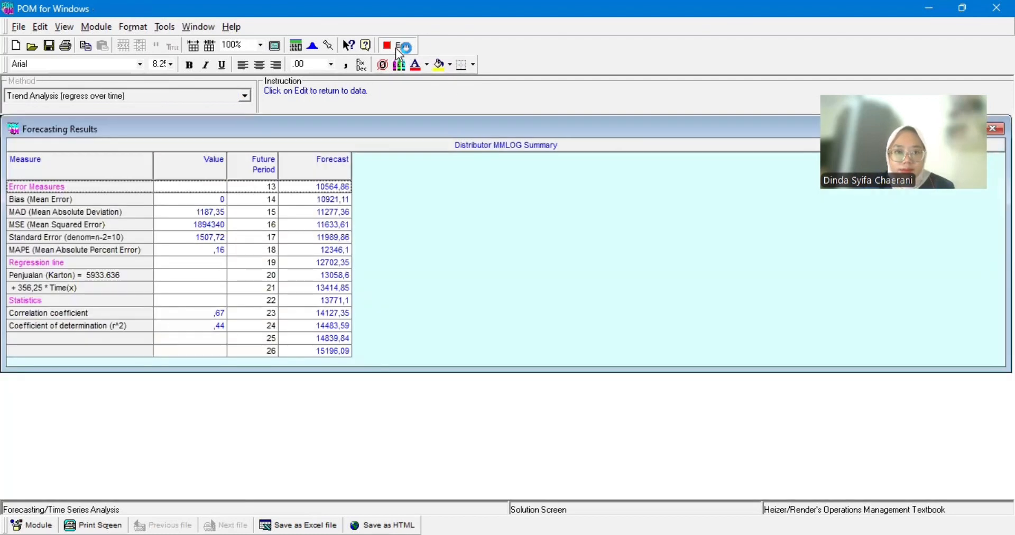
- Examine the forecast for future periods 13 to 24 in the results table and view the forecast graph
left_click(405, 206)
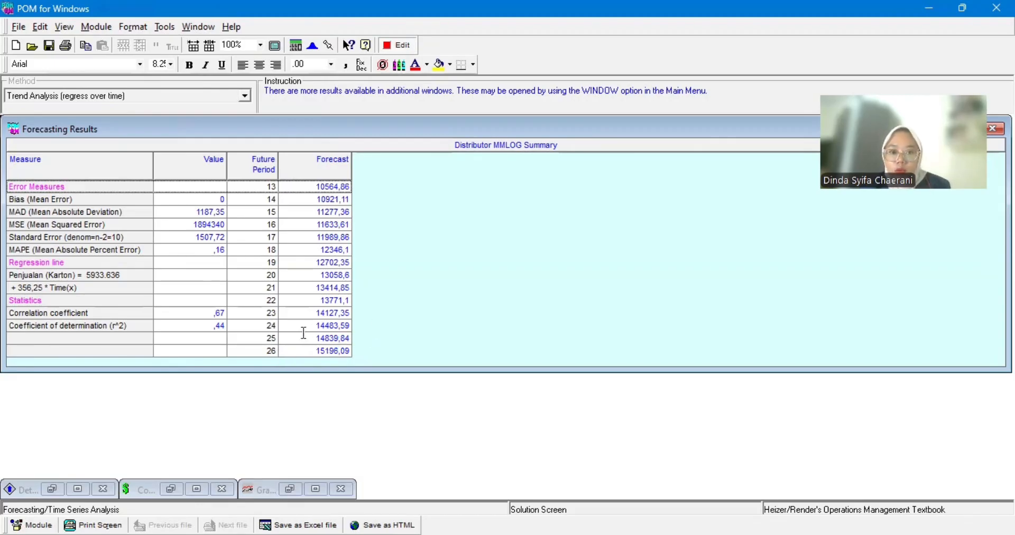
left_click(273, 329)
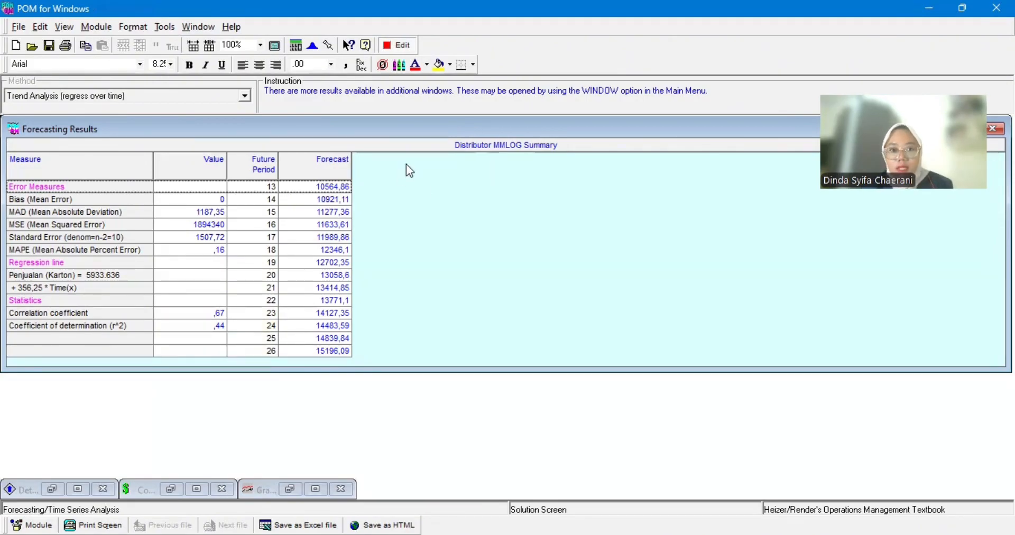
left_click(208, 28)
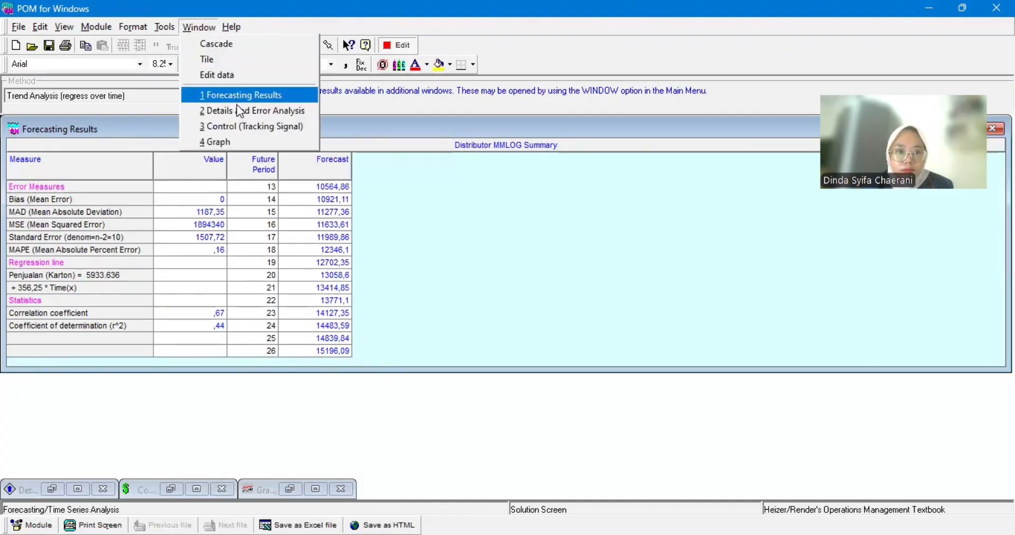
left_click(240, 138)
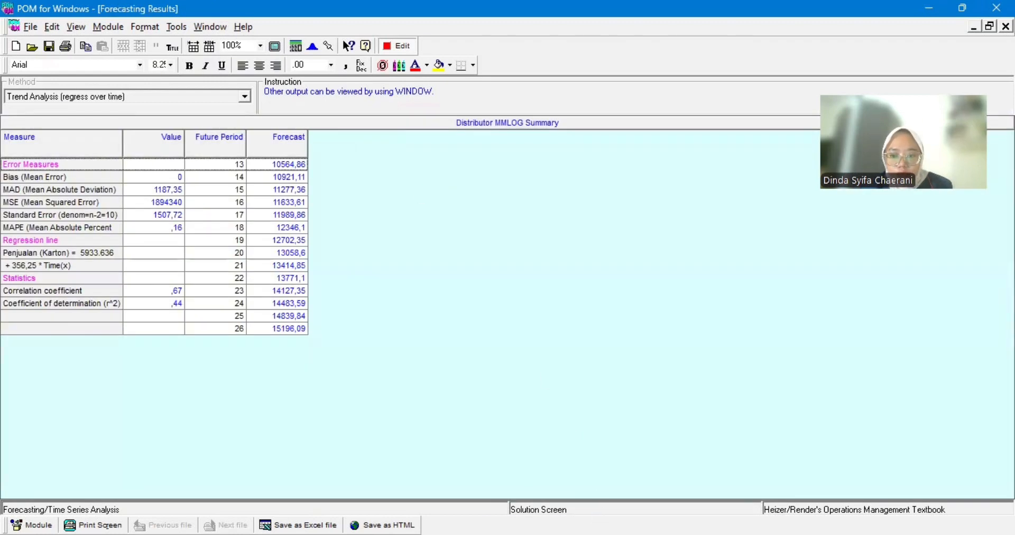
- Compare the POM for Windows forecasts for periods 13 to 24 with the Forecast column and 12-month total in Excel's Sheet4
key("alt+Tab")
left_click(402, 318)
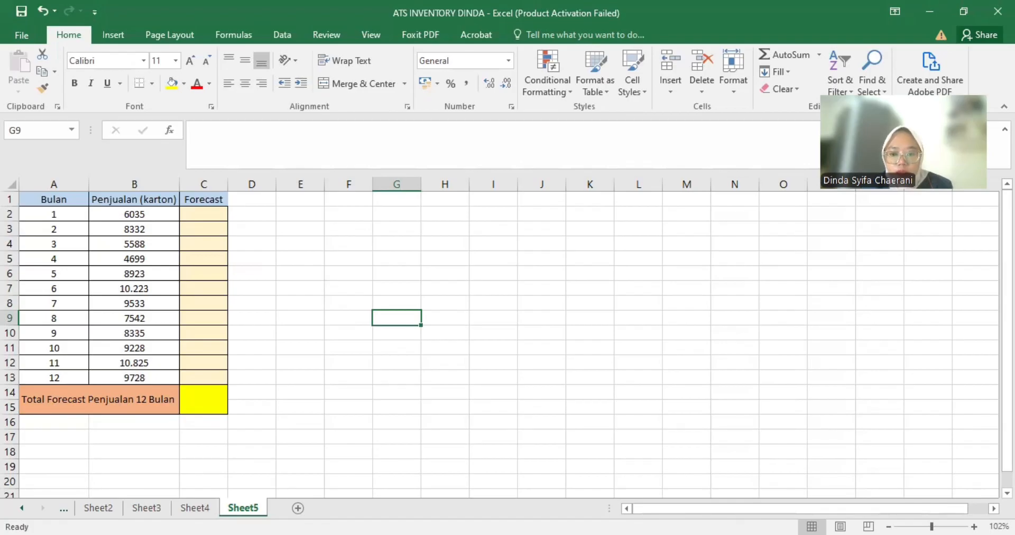
key("alt+Tab")
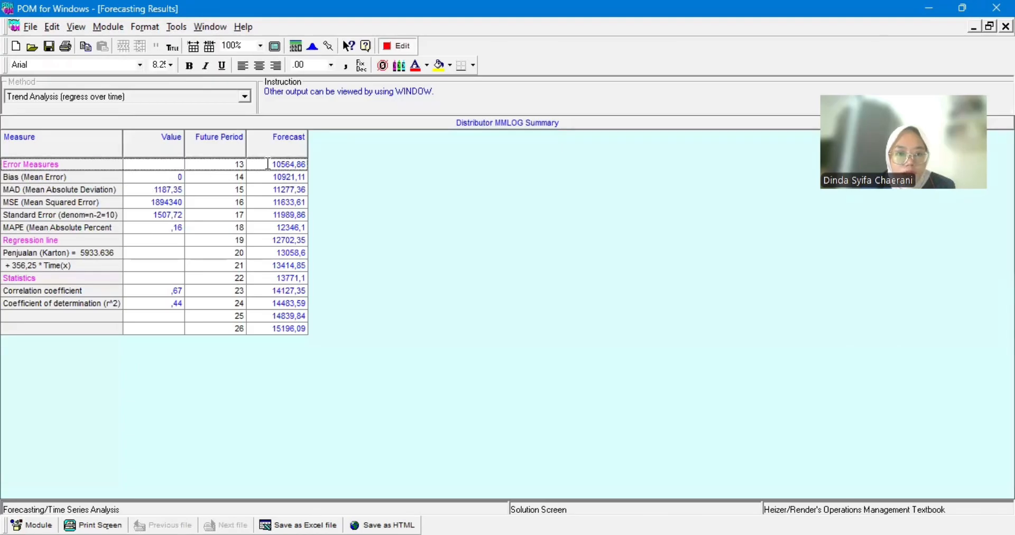
left_click(268, 164)
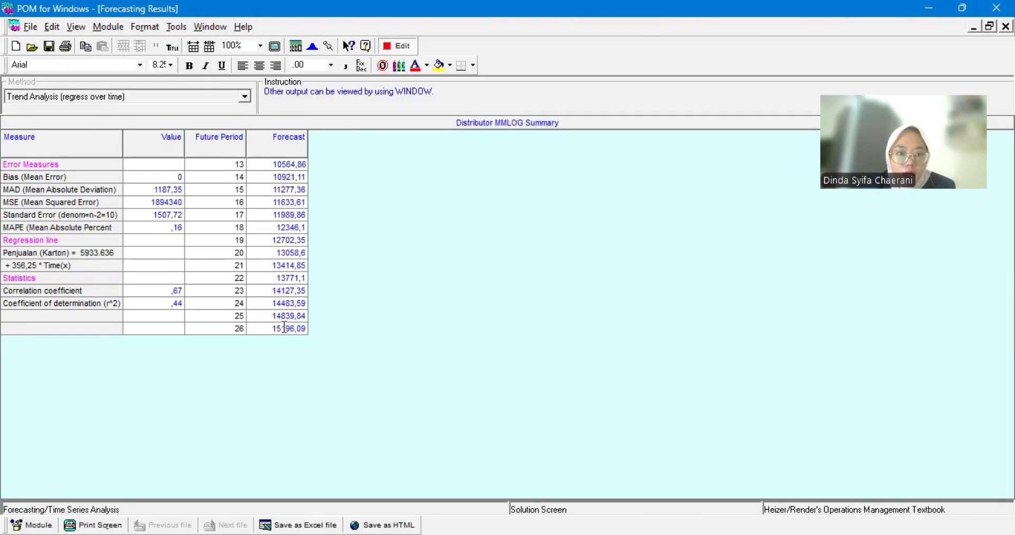
left_click_drag(272, 303, 313, 307)
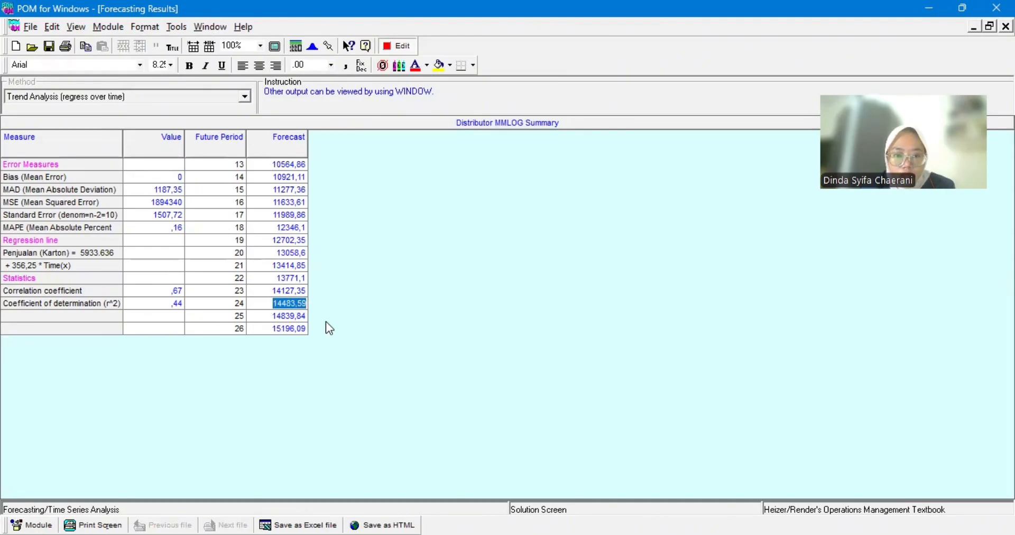
left_click(326, 321)
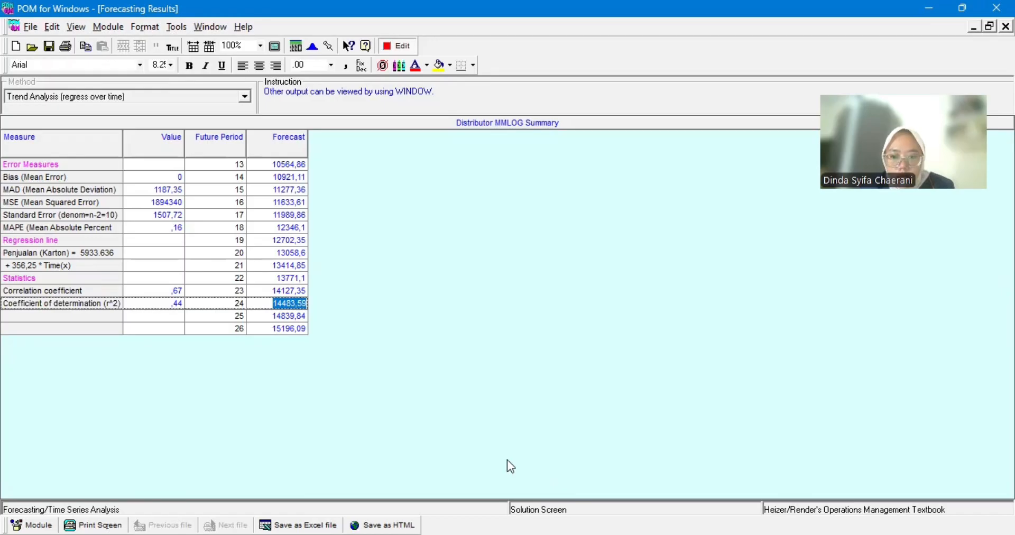
key("alt+Tab")
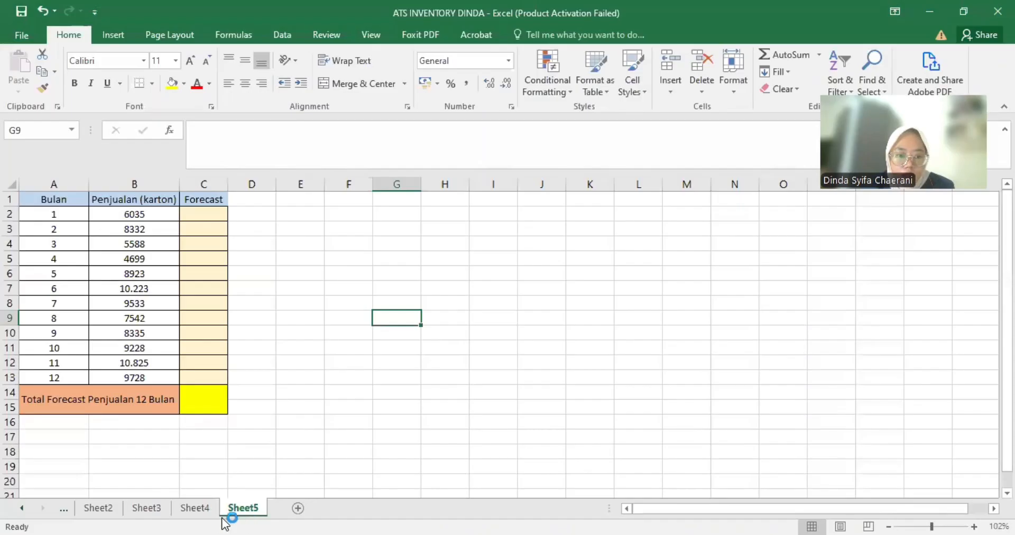
left_click(197, 508)
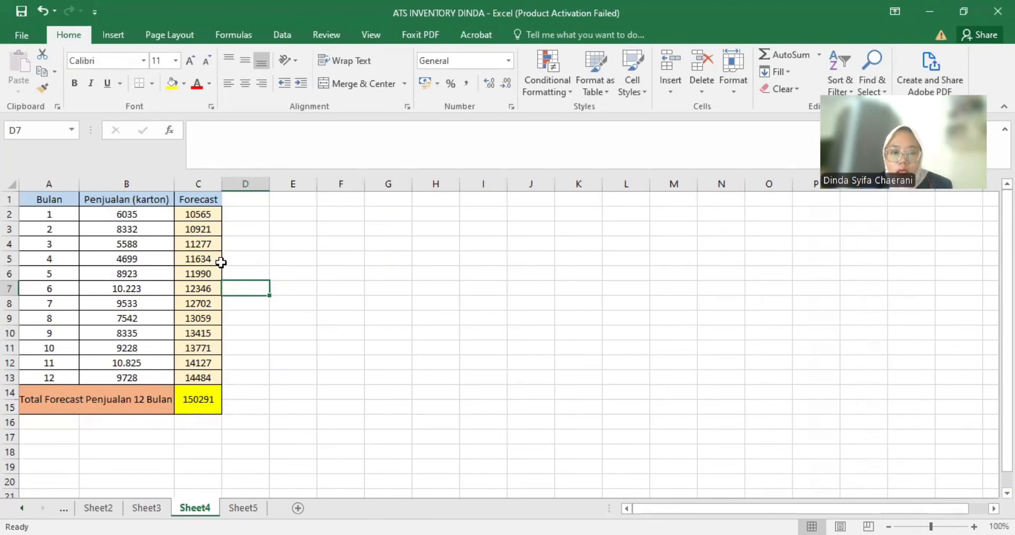
left_click(210, 213)
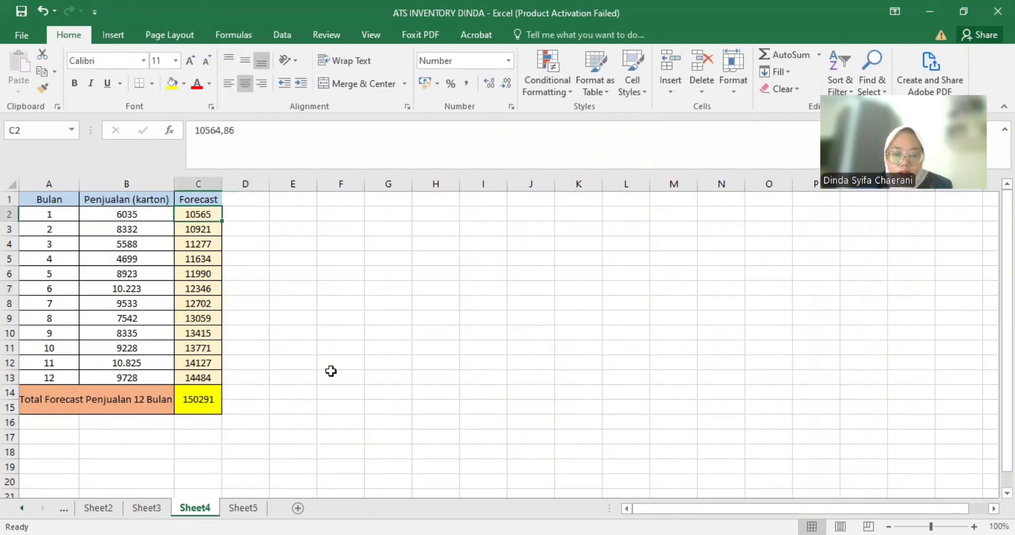
left_click(199, 402)
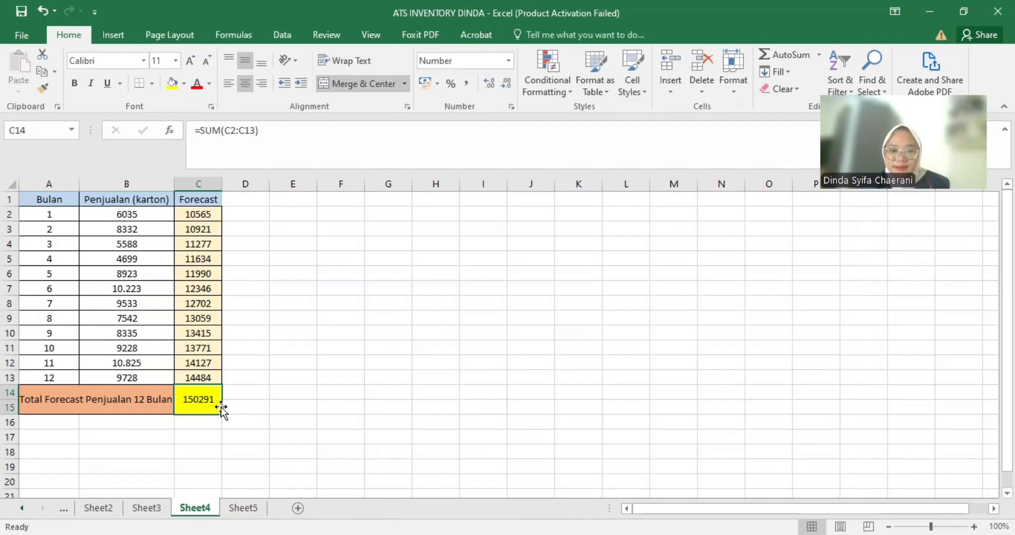
- Switch to the exam PDF in the browser and read question 2 for the EOQ cost, lead time and working-day data
key("alt+Tab")
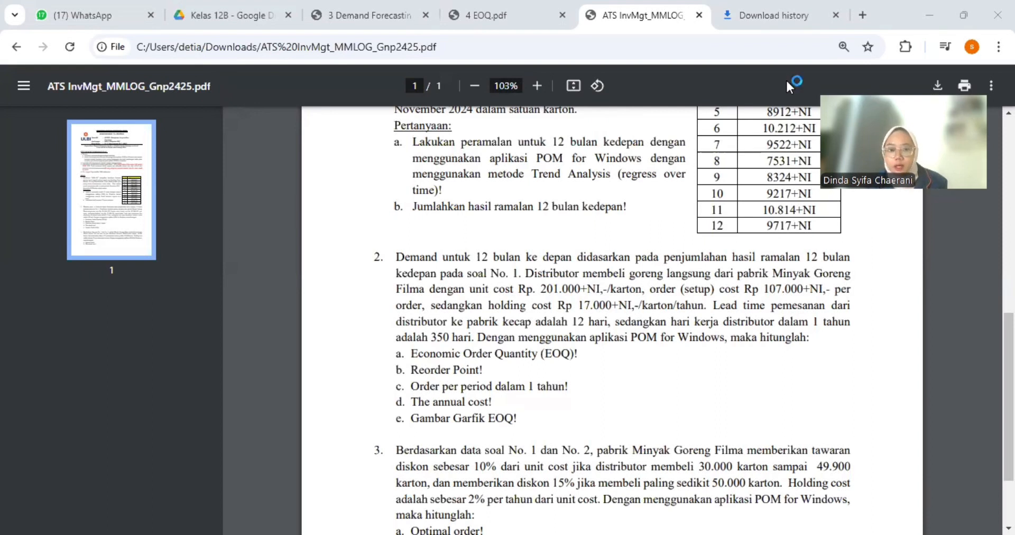
scroll(606, 276, "up", 1)
scroll(607, 276, "down", 1)
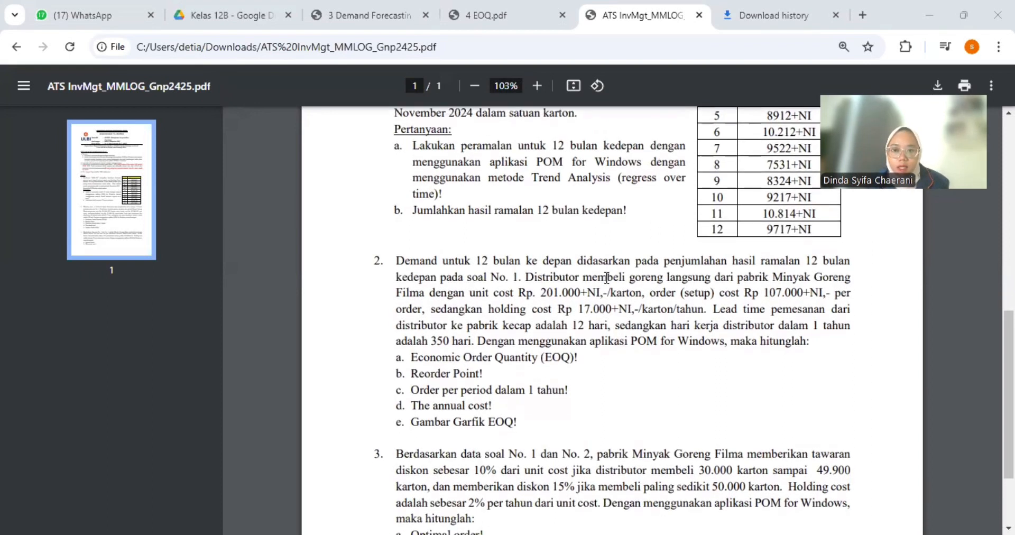
scroll(479, 311, "up", 1)
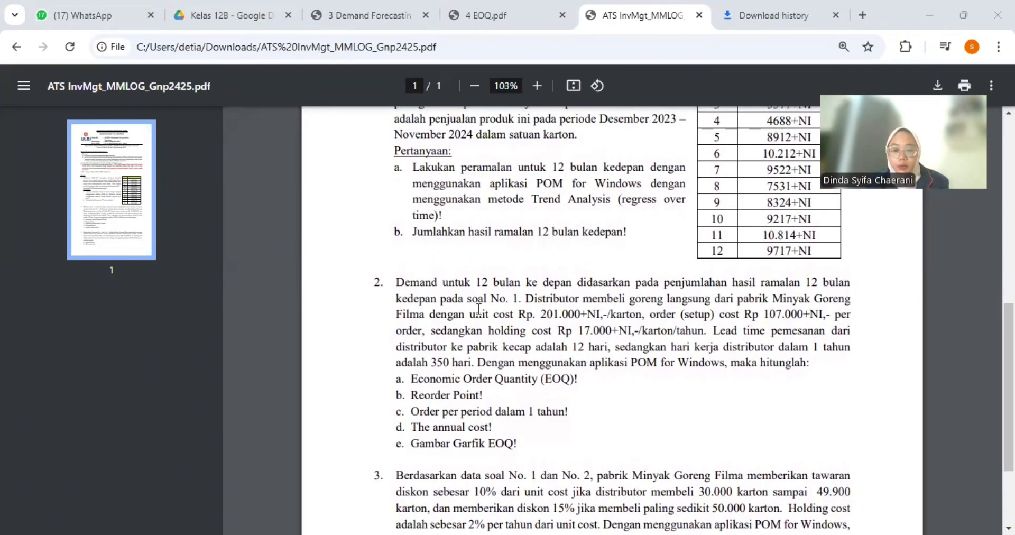
scroll(478, 309, "up", 1)
scroll(479, 312, "down", 3)
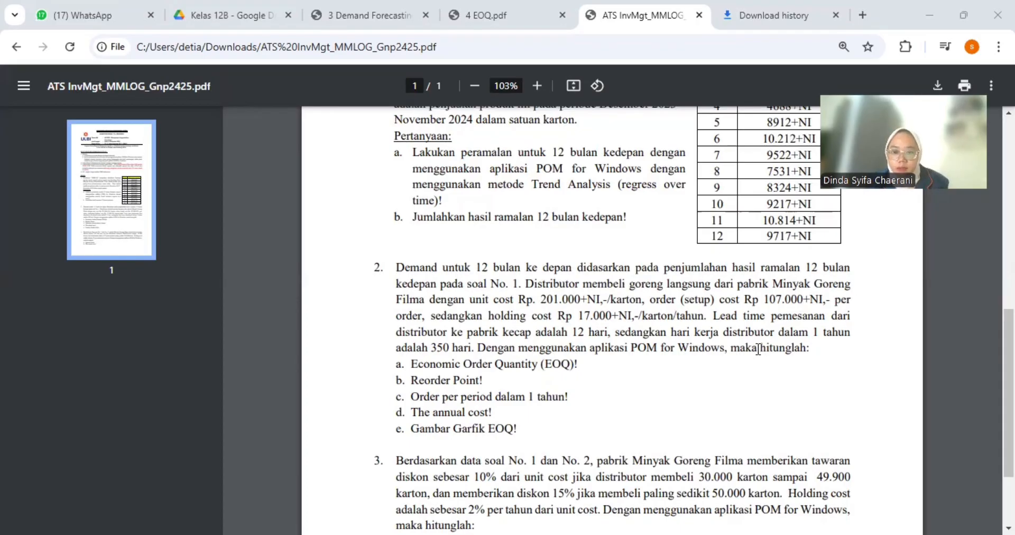
scroll(563, 367, "down", 1)
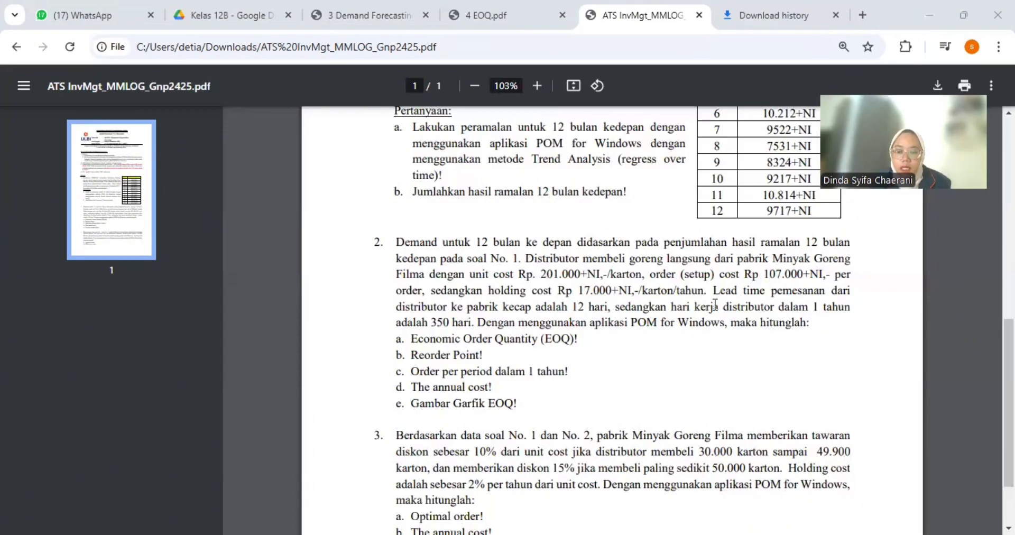
scroll(596, 375, "down", 1)
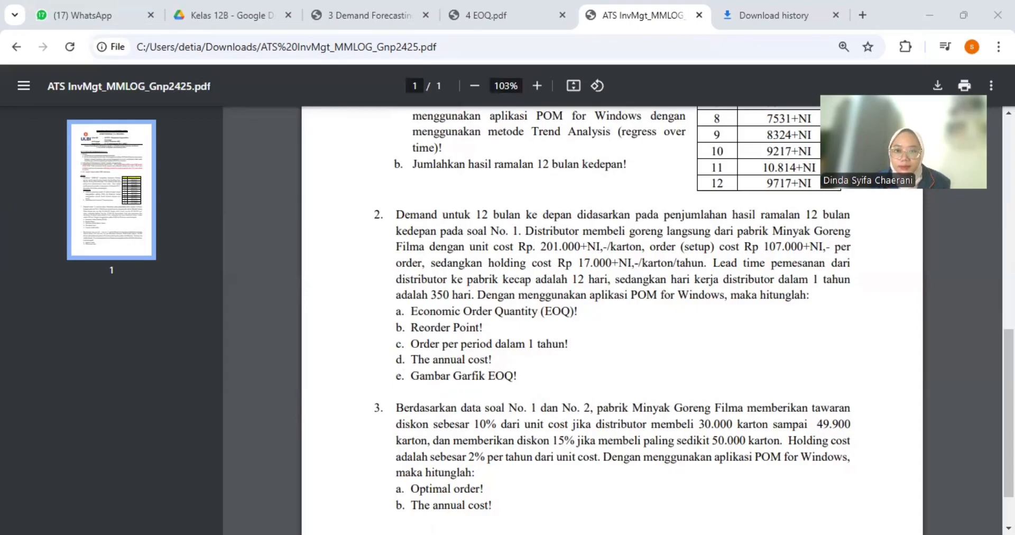
- In POM for Windows, create an Economic Order Quantity data set in the Inventory module, titled EOQ, with the reorder point computed
key("alt+Tab")
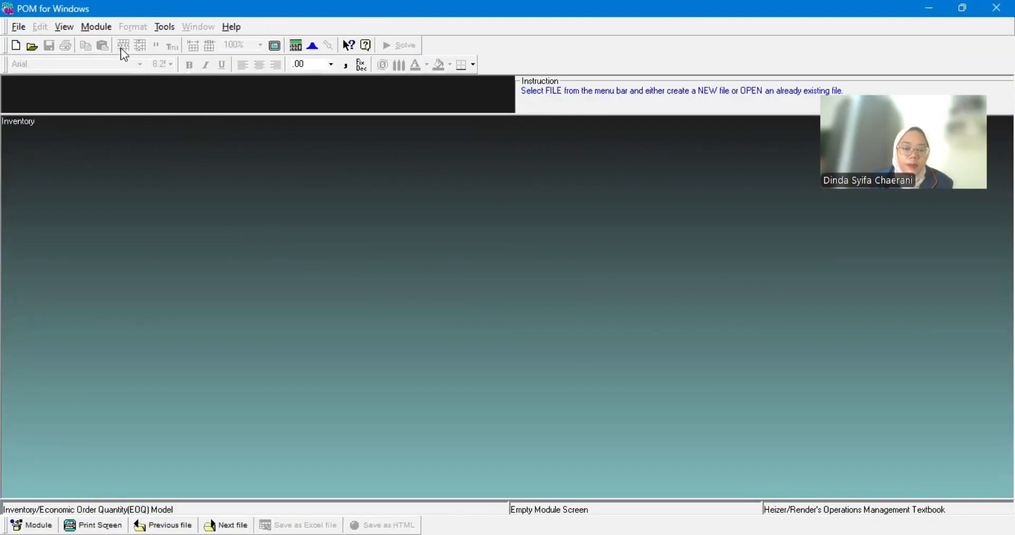
left_click(103, 29)
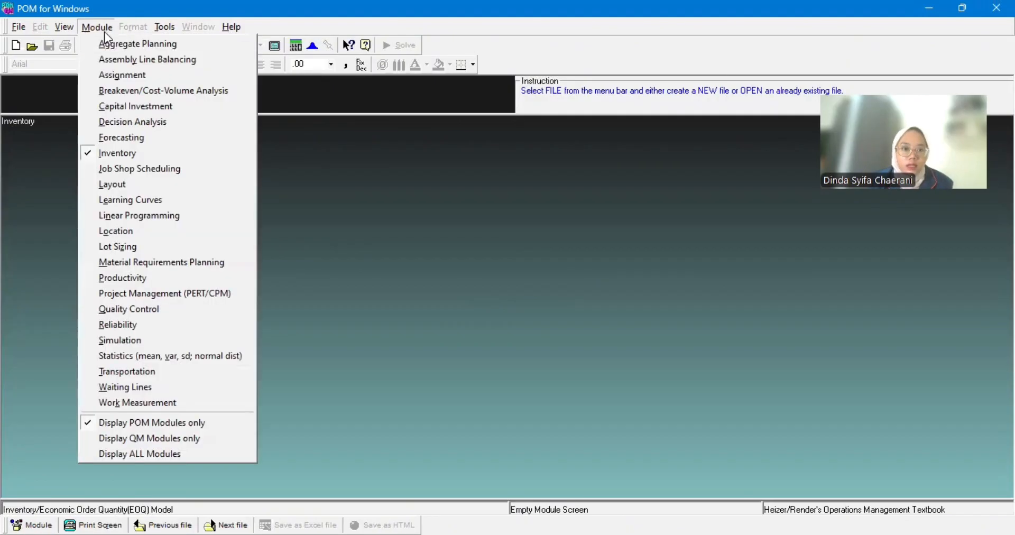
left_click(143, 153)
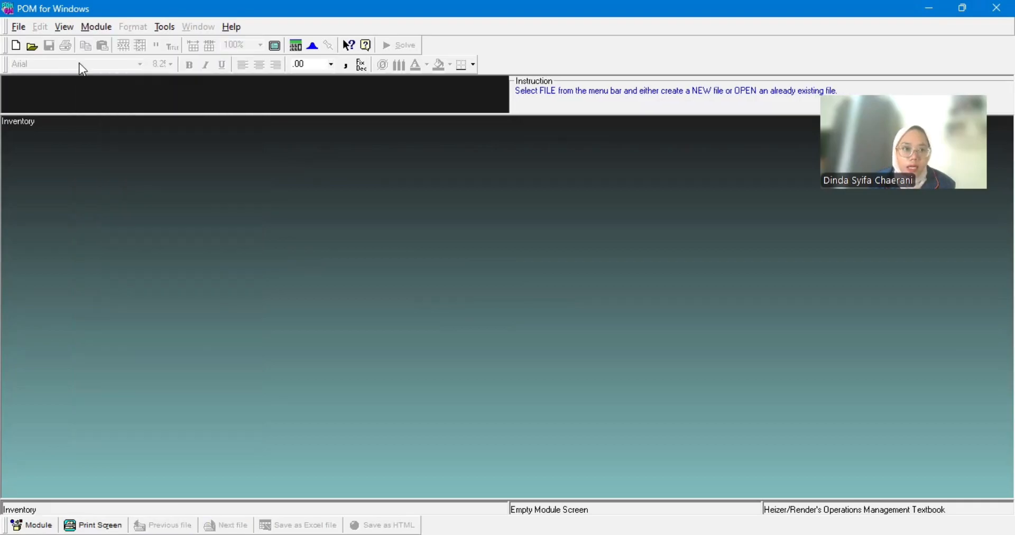
left_click(18, 28)
mouse_move(80, 46)
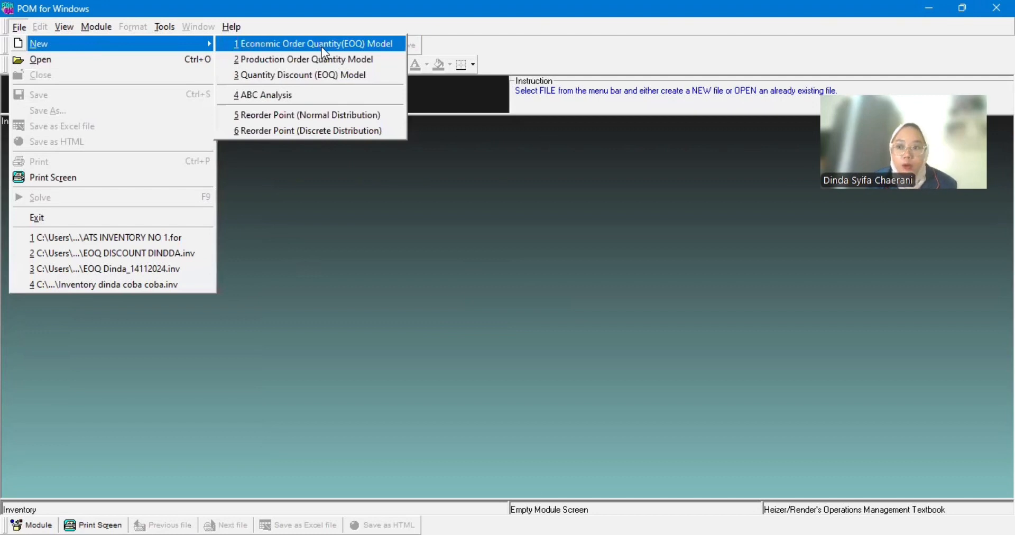
left_click(368, 45)
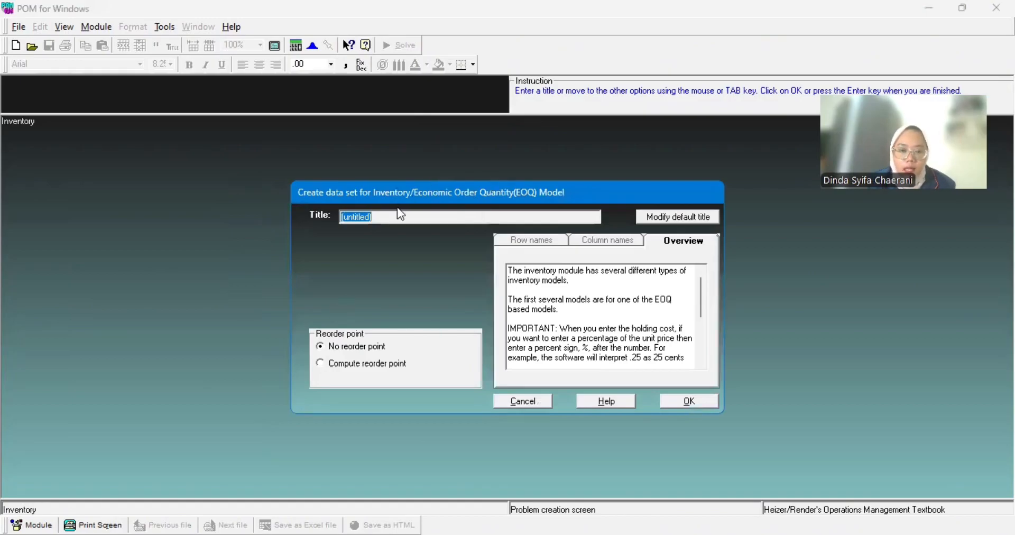
type("E")
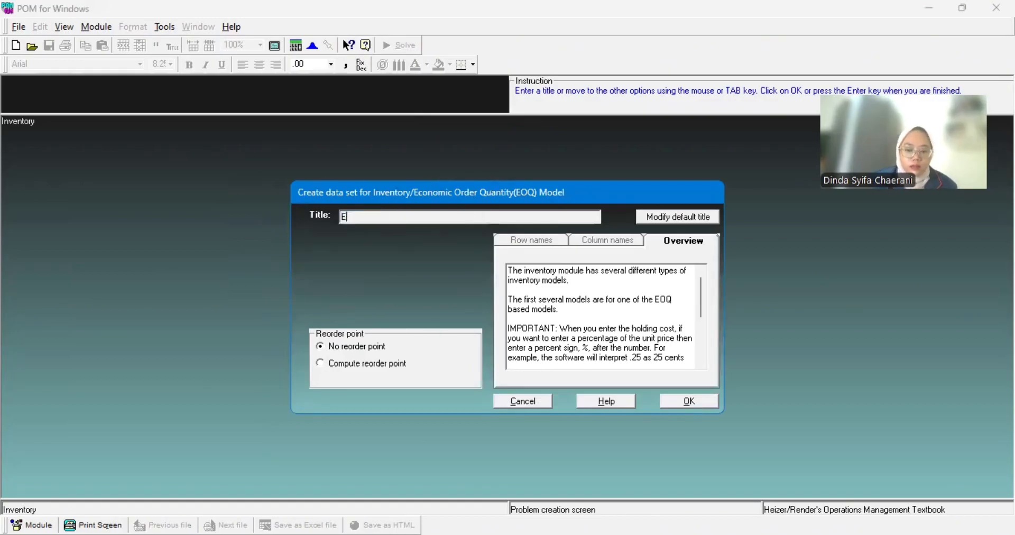
type("OWQ")
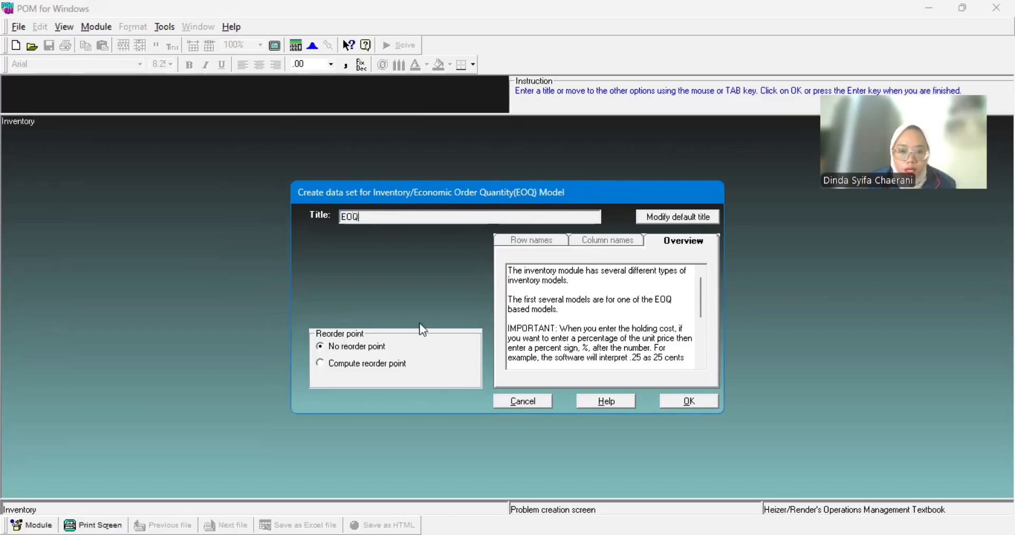
left_click(319, 365)
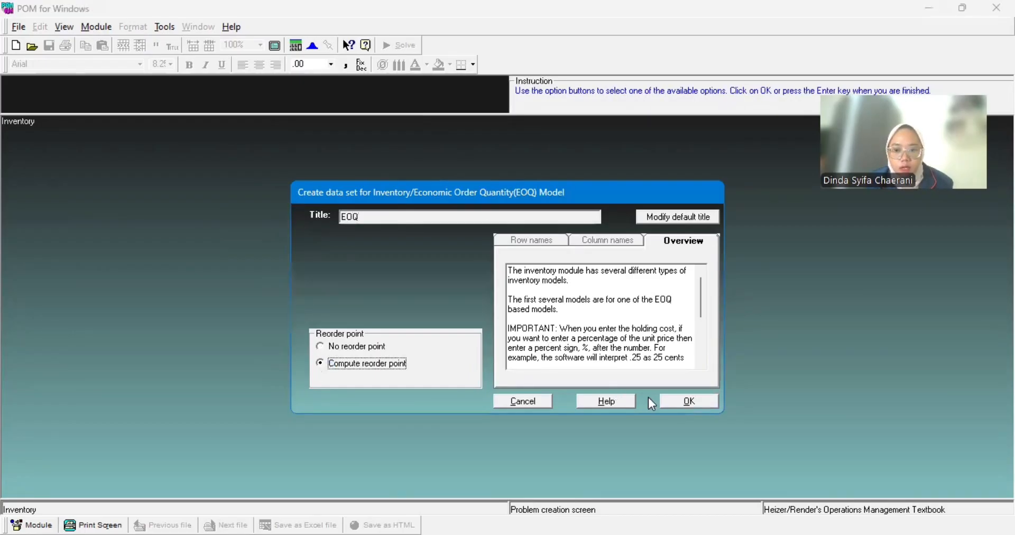
left_click(686, 405)
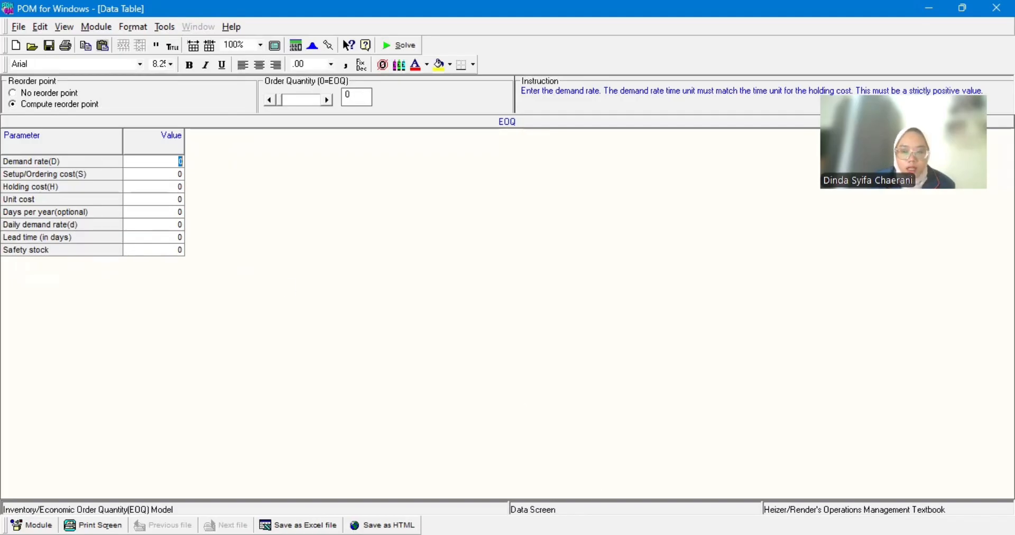
- Copy the demand rate 150291 from B2 of Excel's Sheet6 into POM's Demand rate(D) and remove the surplus digits
key("alt+Tab")
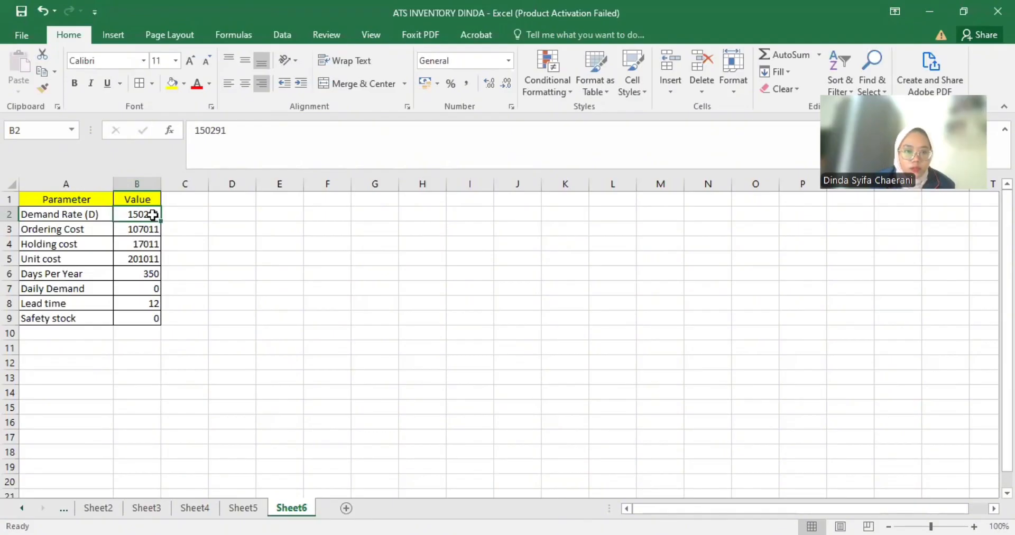
key("ctrl+c")
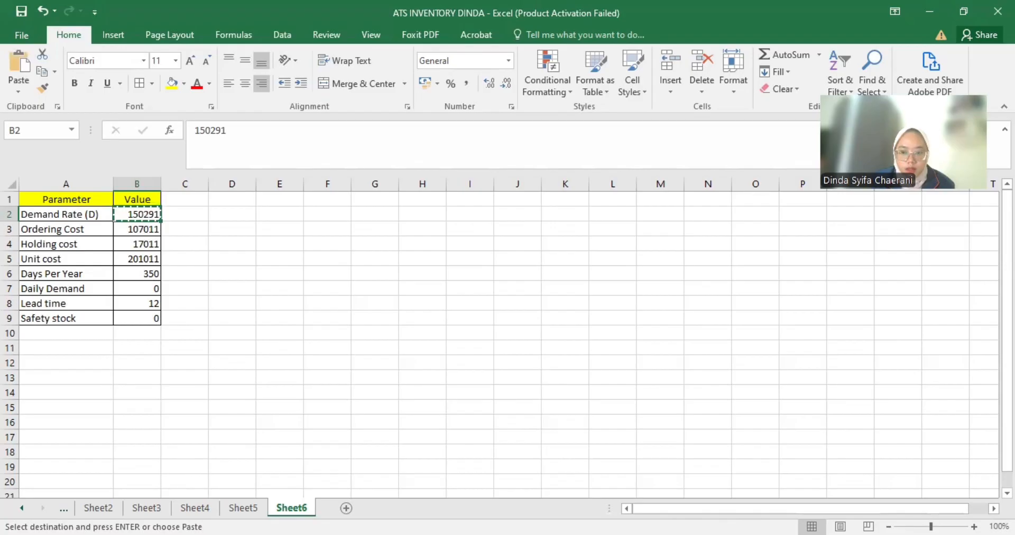
key("alt+Tab")
key("ctrl+v")
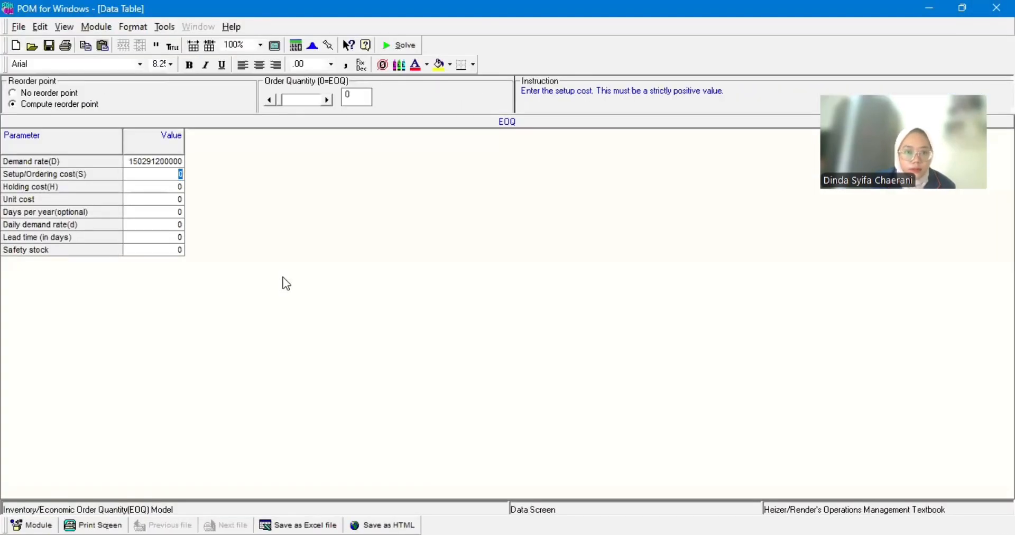
left_click_drag(182, 160, 165, 159)
key("BackSpace")
key("BackSpace")
key("BackSpace")
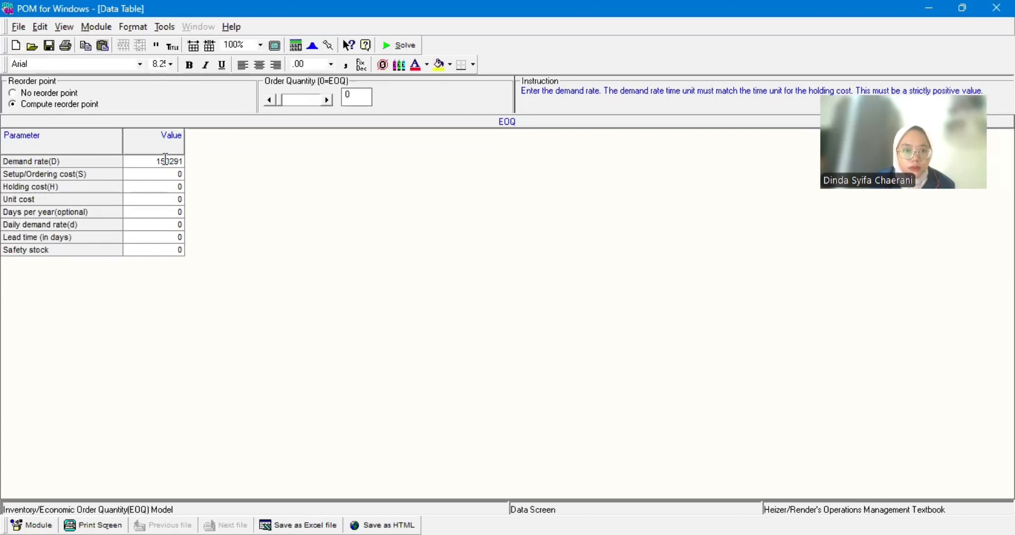
- Enter setup cost 107011, holding cost 17011, unit cost 201011, 350 days per year and lead time 12, and solve the EOQ problem
key("Return")
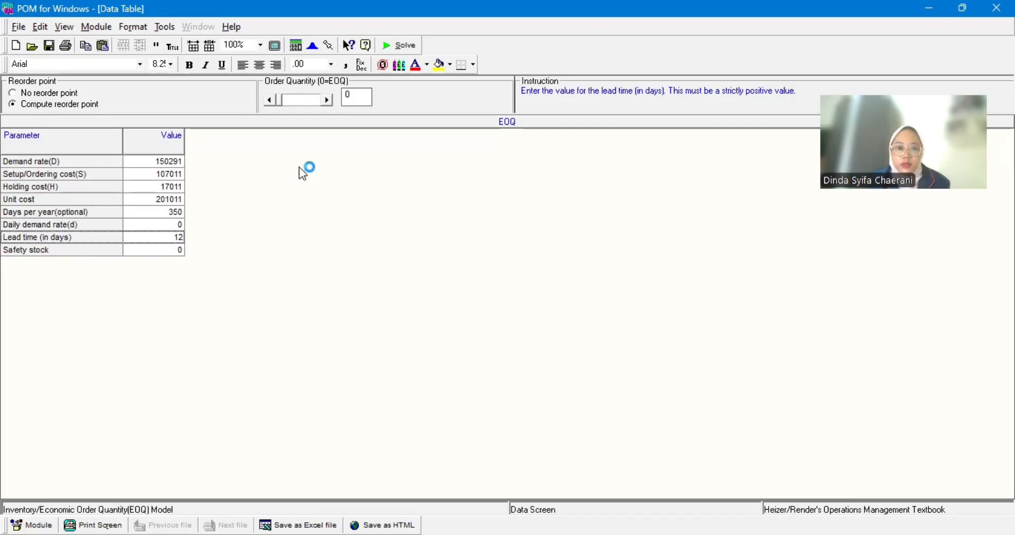
left_click(392, 47)
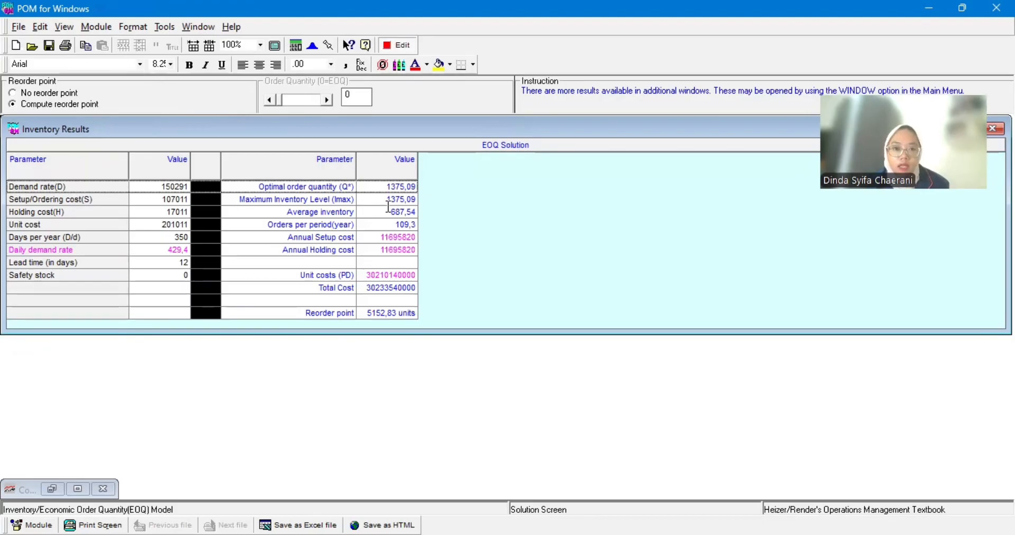
- Check the EOQ solution's order quantity, reorder point, orders per period and annual cost against the items asked in question 2 of the PDF
left_click(343, 187)
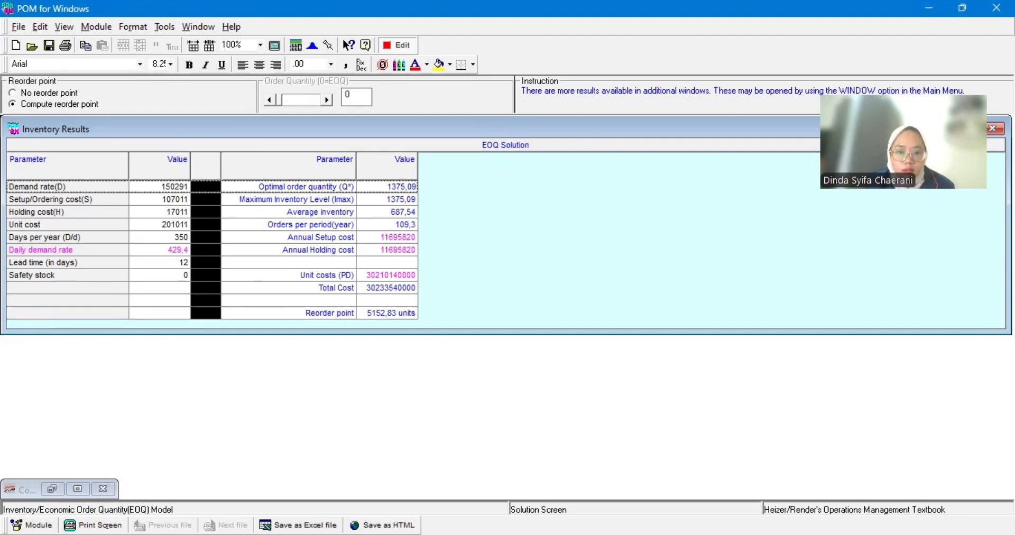
key("alt+Tab")
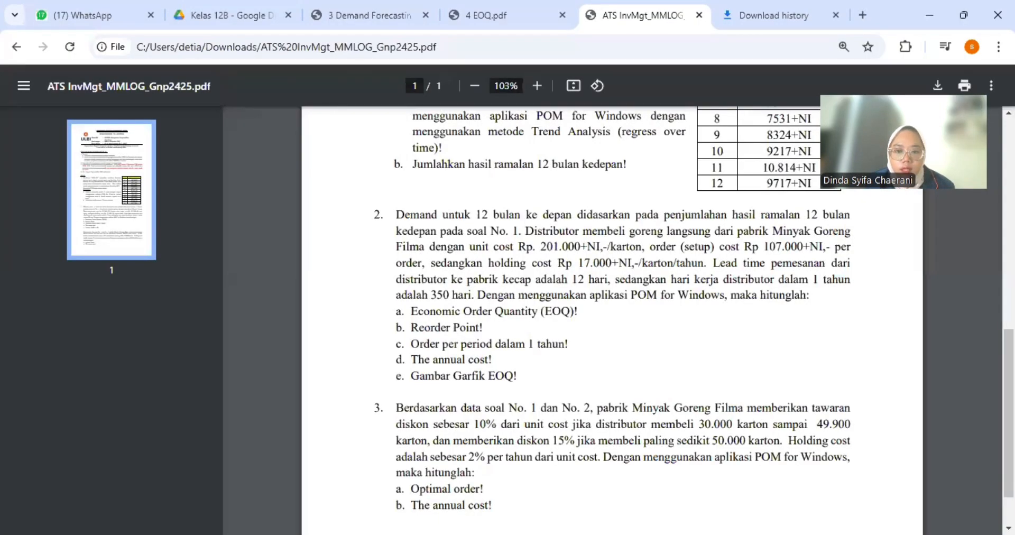
key("alt+Tab")
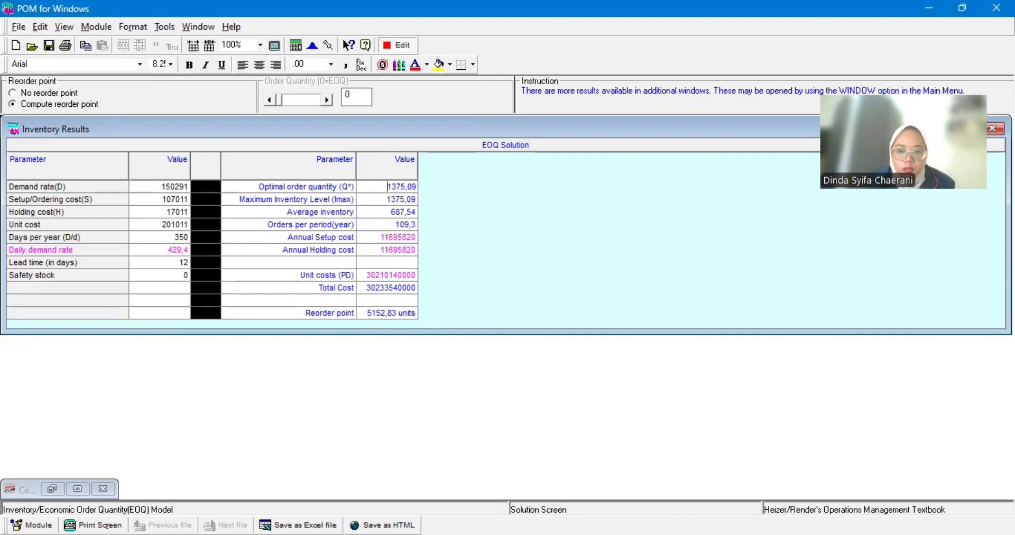
key("alt+Tab")
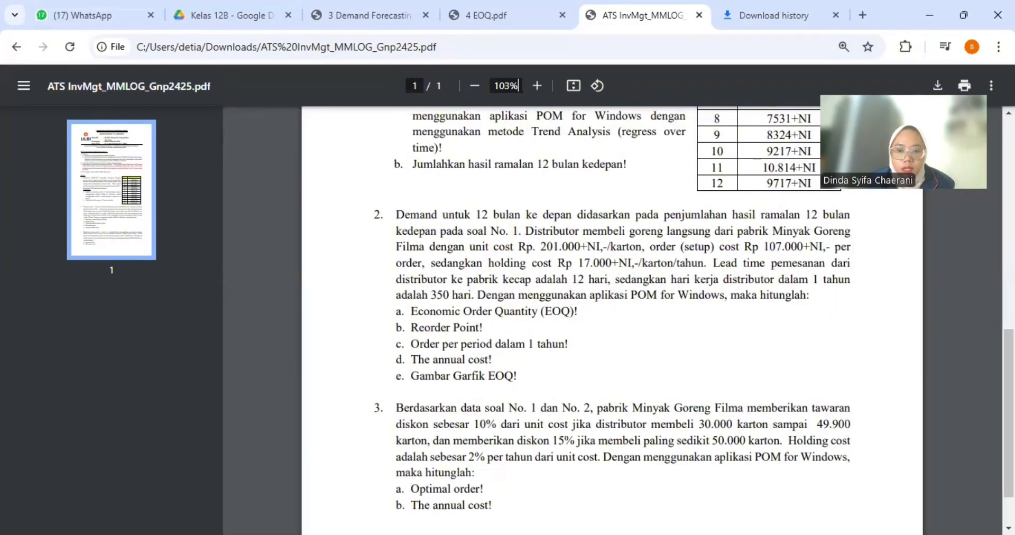
key("alt+Tab")
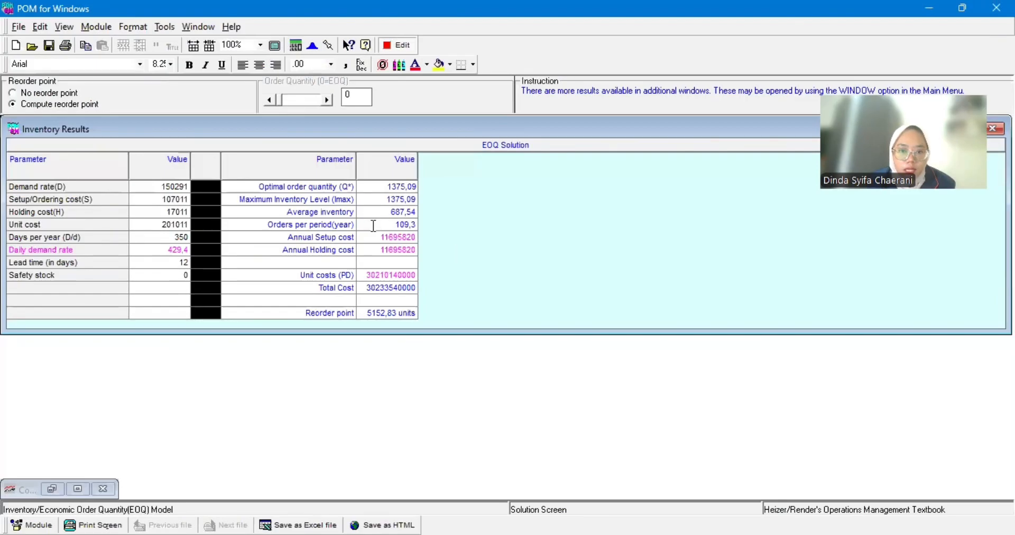
- Compare the EOQ solution's orders per period, annual setup and holding costs, unit costs and total cost with question 2 of the PDF
left_click(373, 226)
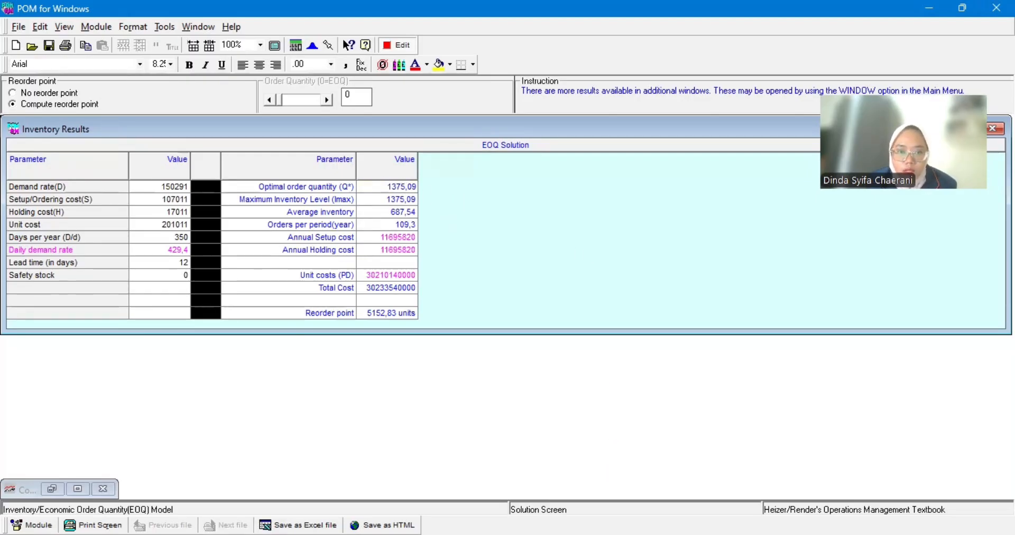
key("alt+Tab")
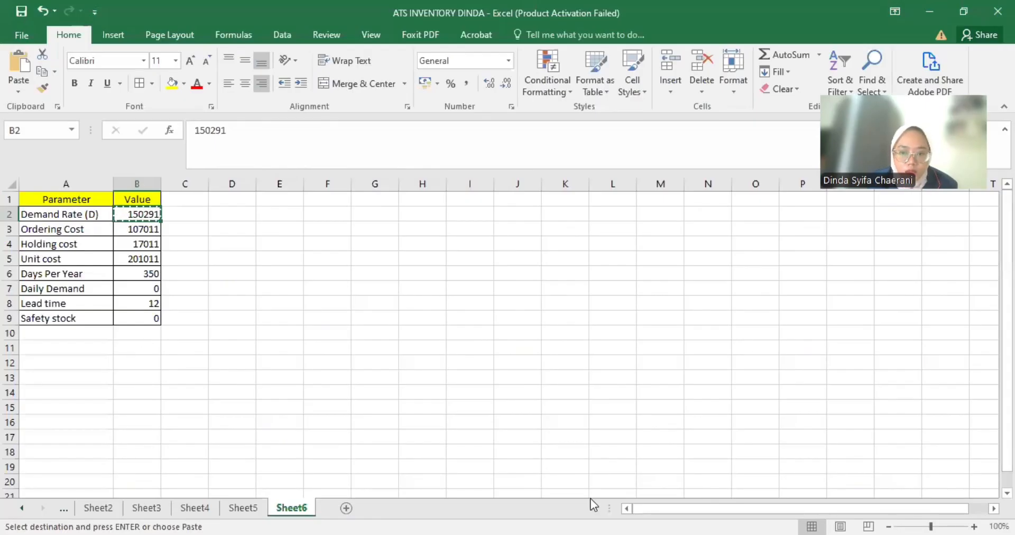
key("alt+Tab")
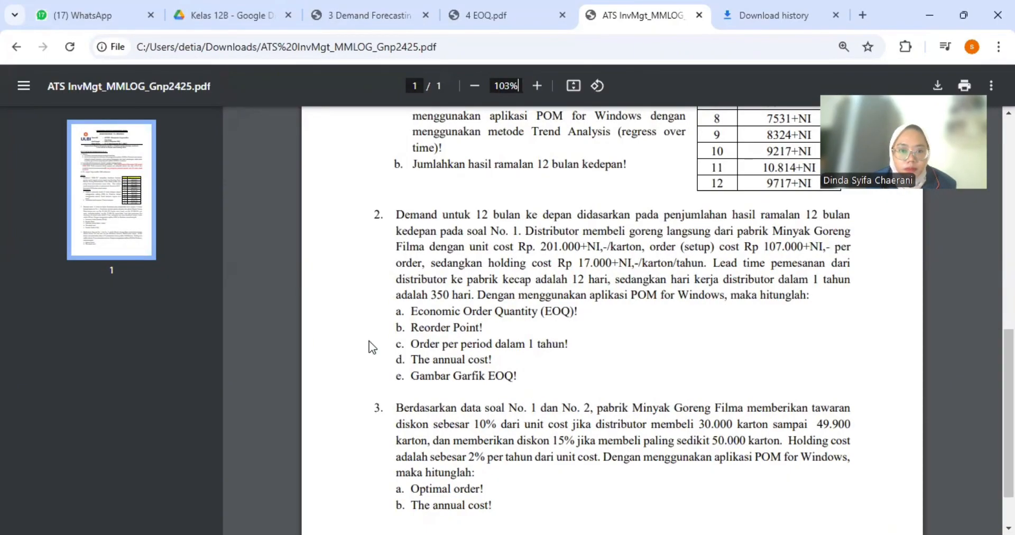
key("alt+Tab")
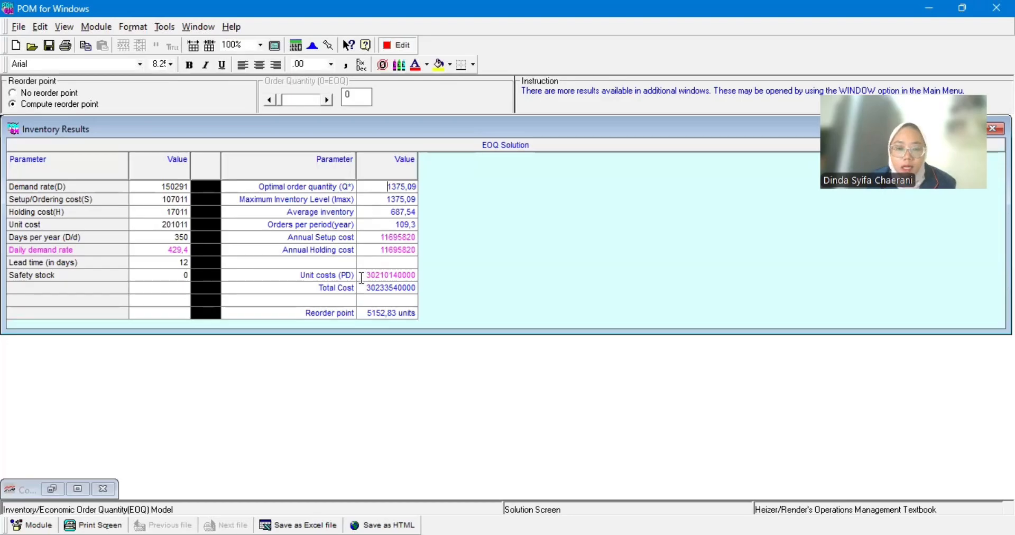
left_click(362, 278)
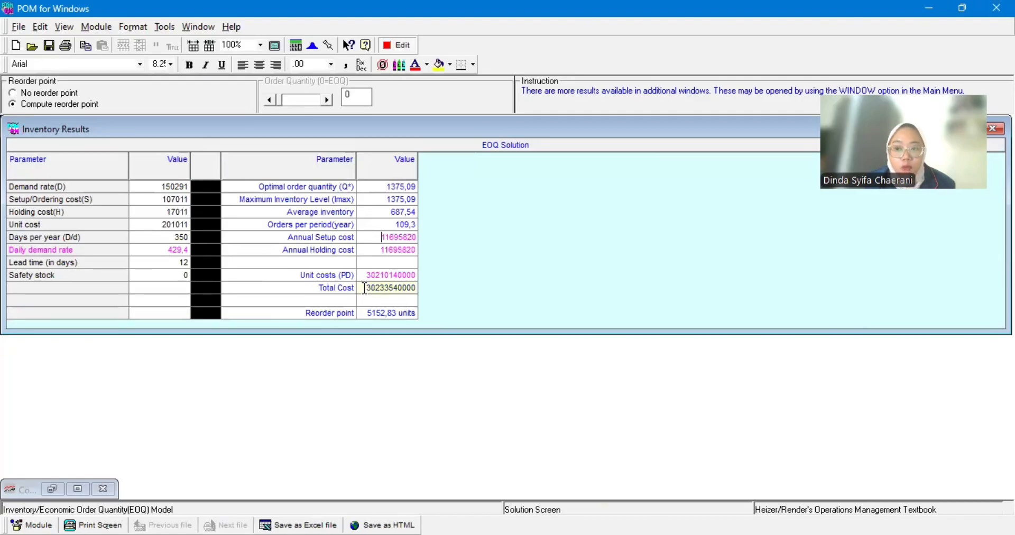
left_click_drag(364, 290, 424, 293)
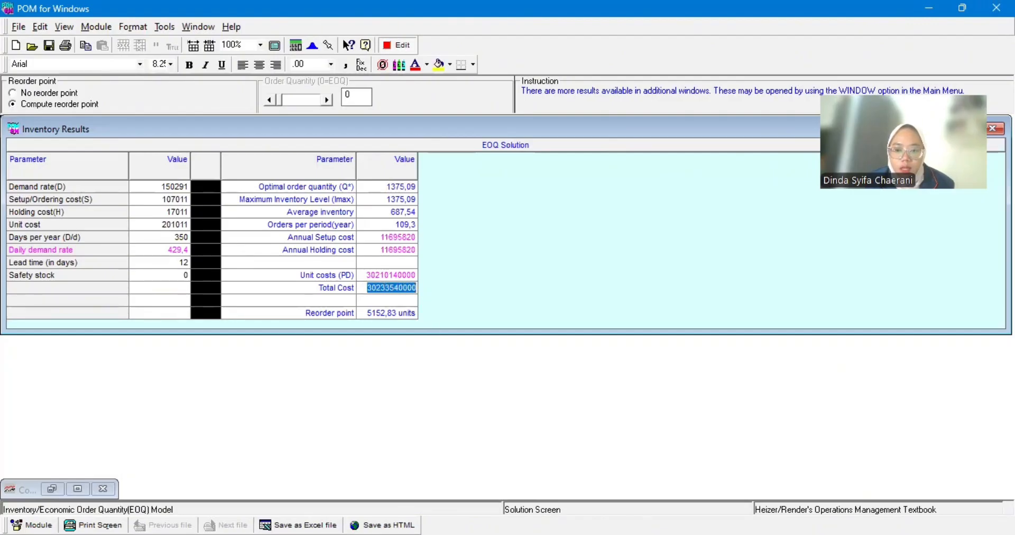
- View the EOQ Cost Curve graph required by question 2e in POM for Windows, and return to the Inventory Results
key("alt+Tab")
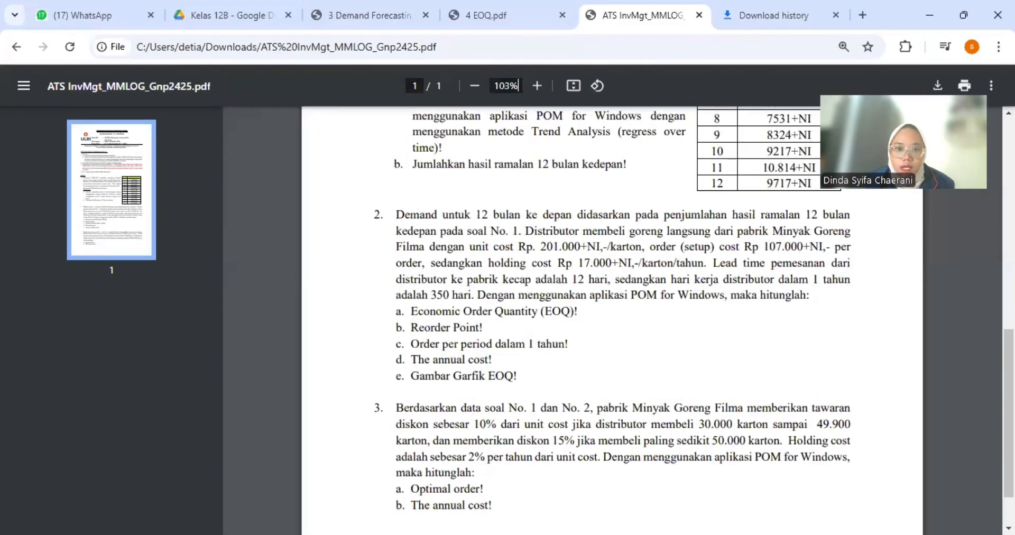
key("alt+Tab")
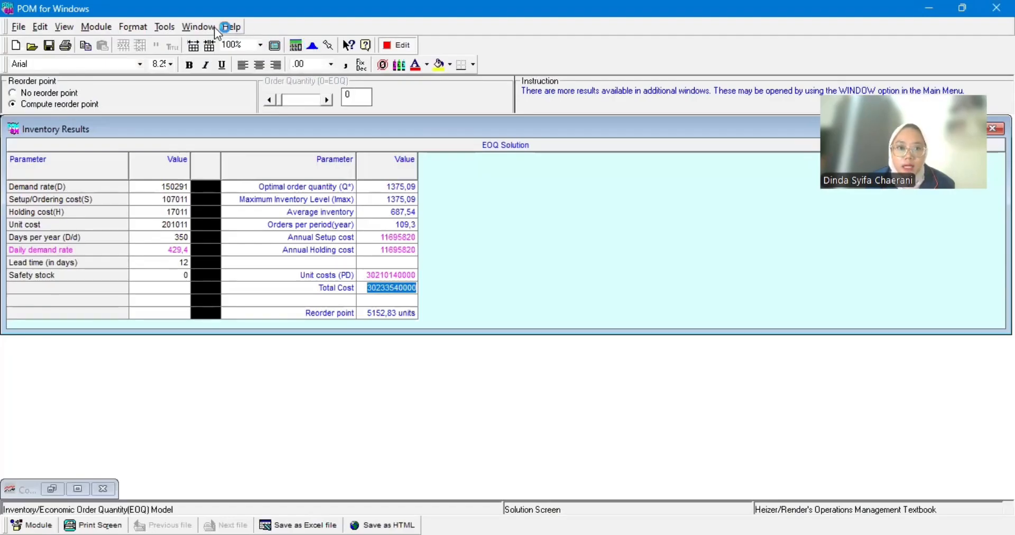
left_click(199, 28)
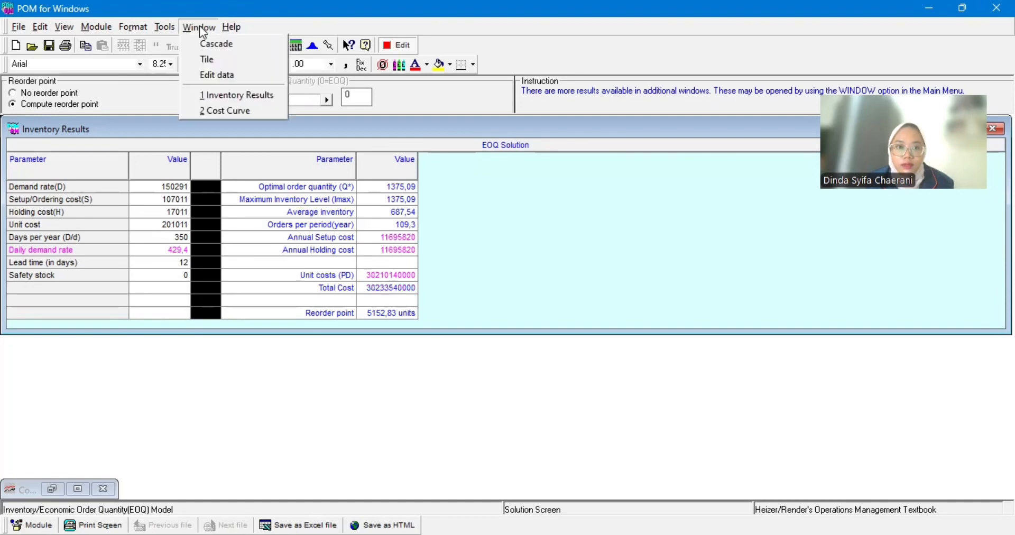
left_click(262, 110)
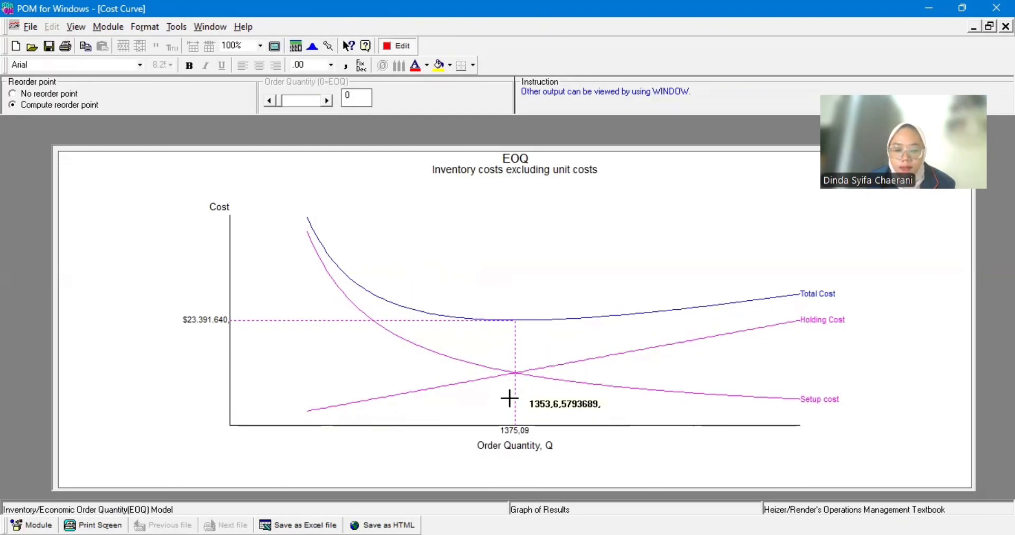
left_click(207, 27)
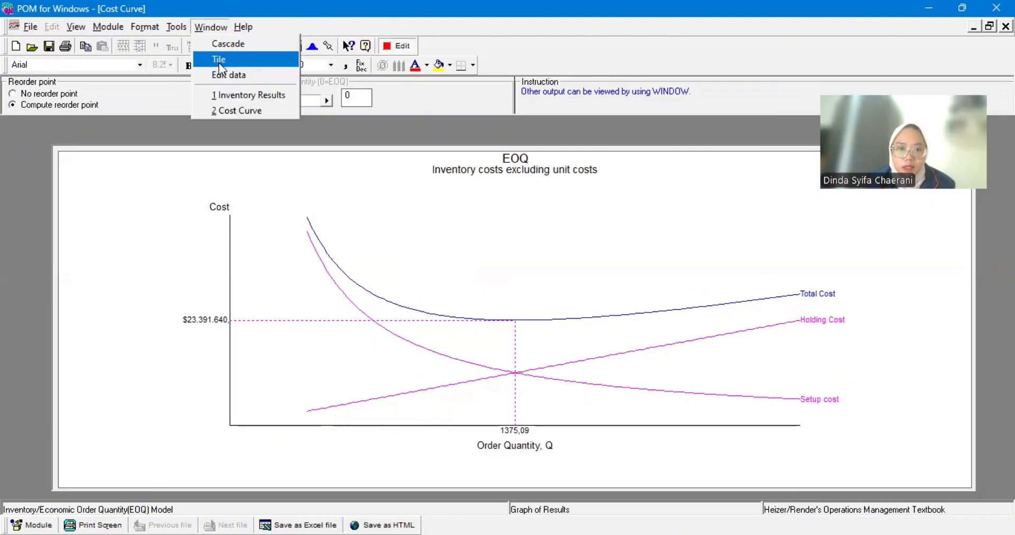
left_click(229, 95)
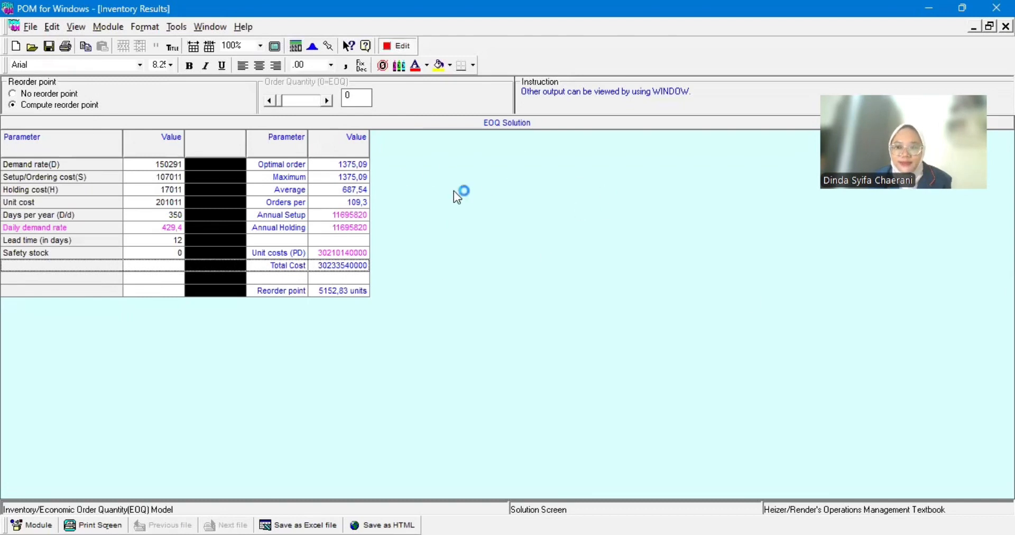
- Read question 3 in the exam PDF for its discount ranges and holding cost rate, referring back to the question 2 data
key("alt+Tab")
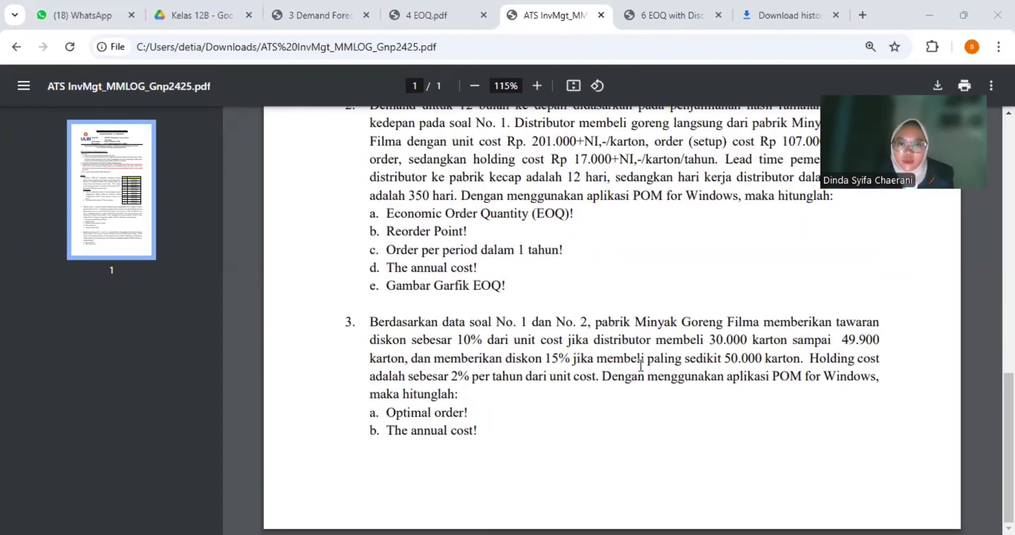
scroll(603, 285, "up", 7)
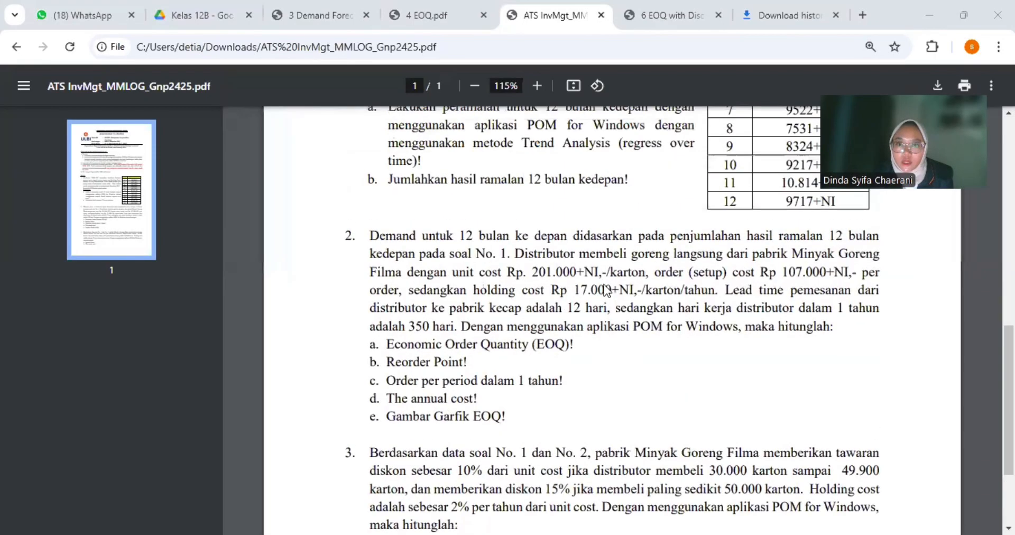
scroll(604, 285, "down", 7)
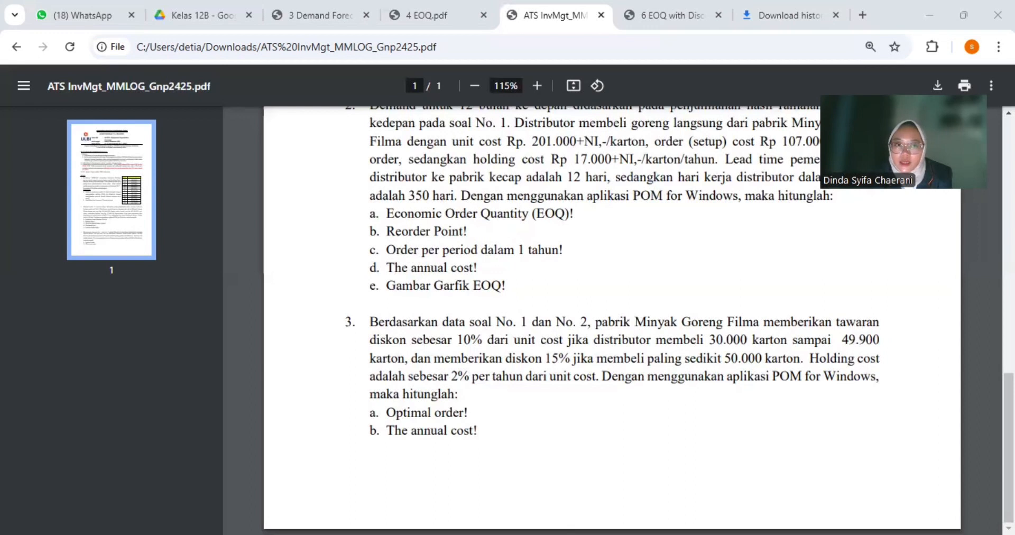
- Switch to POM for Windows and start a new Quantity Discount (EOQ) Model data set in the Inventory module
key("alt+Tab")
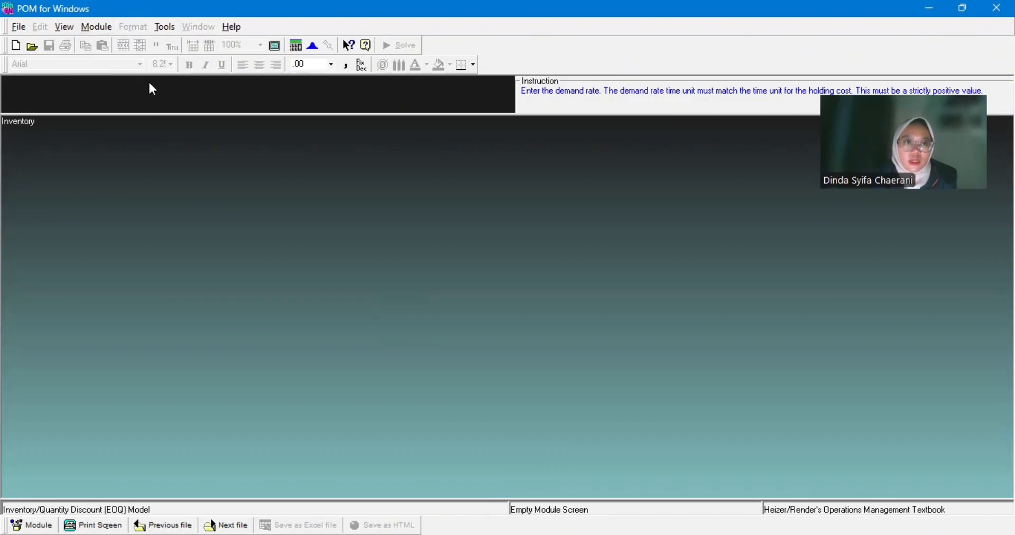
left_click(97, 27)
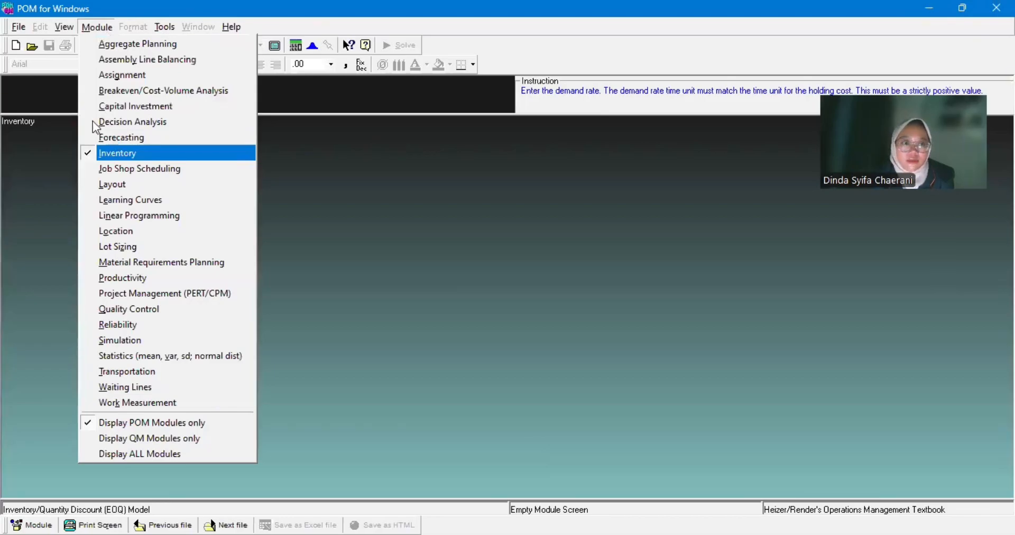
key("Return")
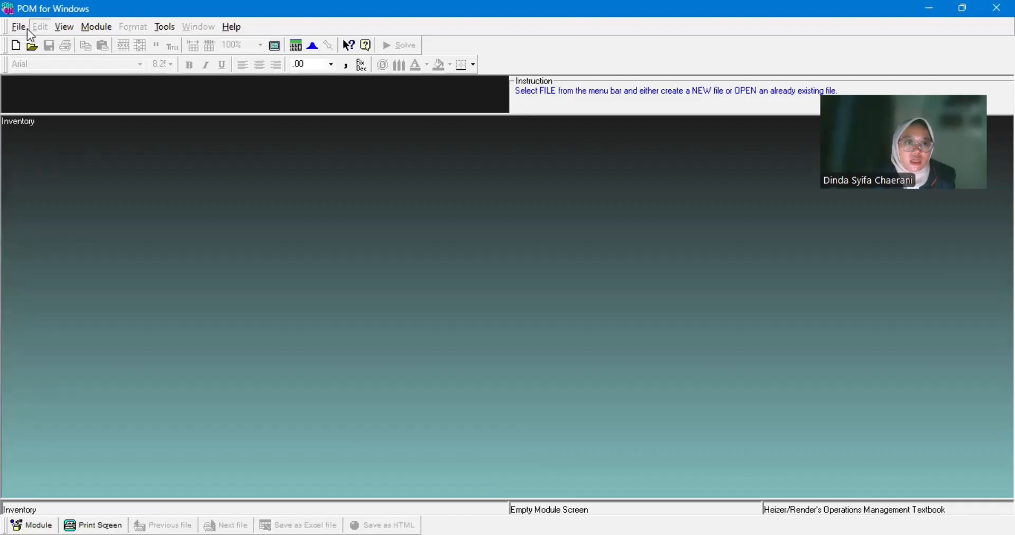
left_click(26, 27)
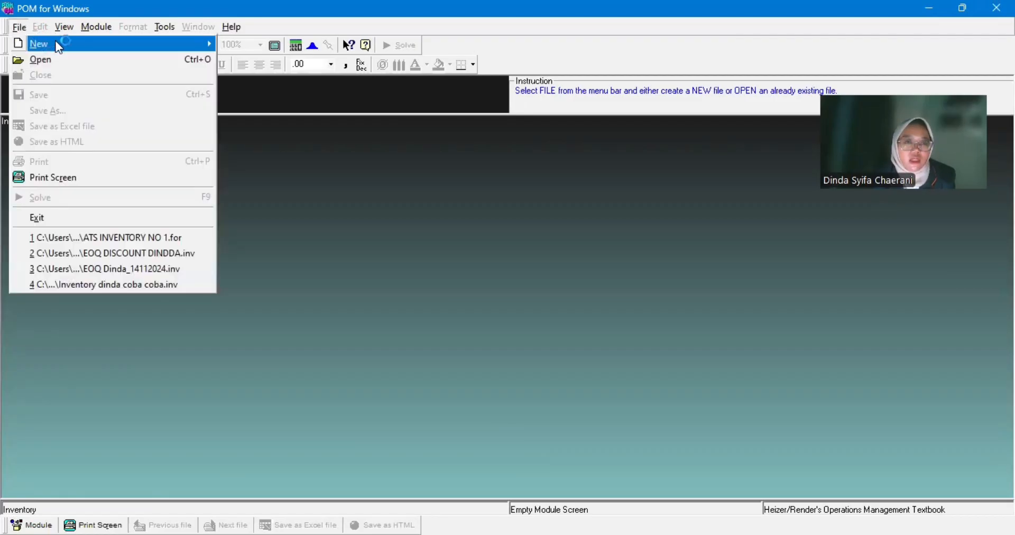
mouse_move(161, 44)
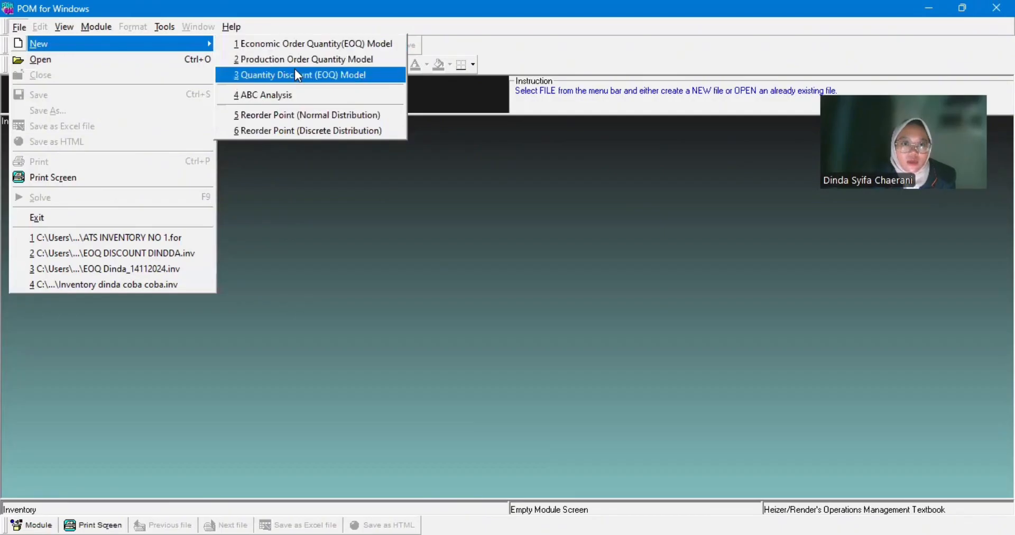
key("5")
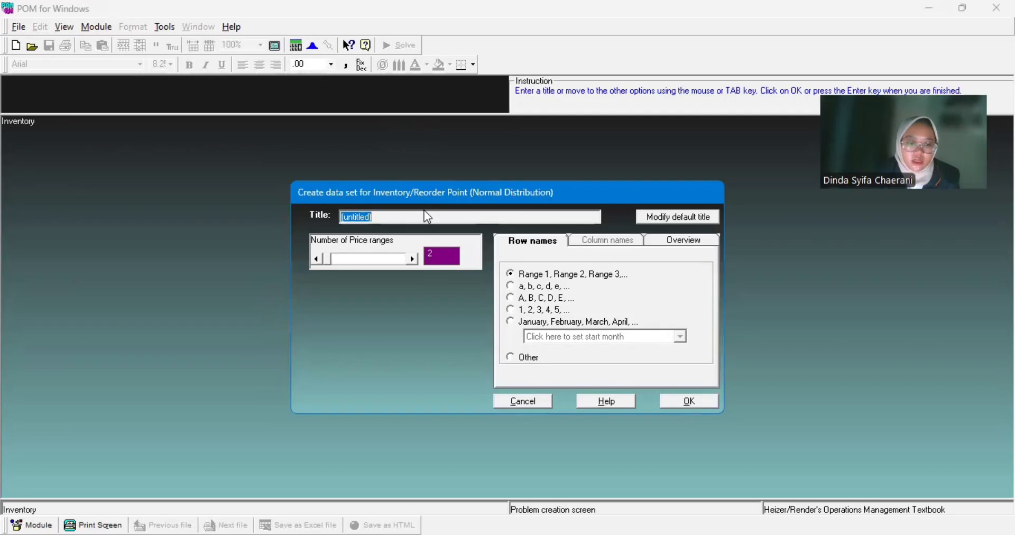
- Title the new inventory data set EOQ Discount
type("E")
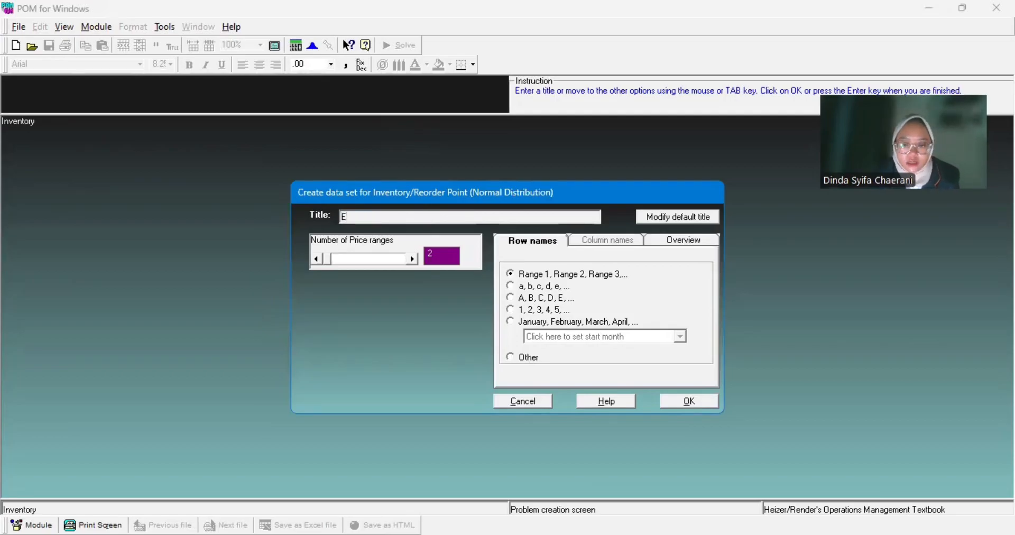
type("OW")
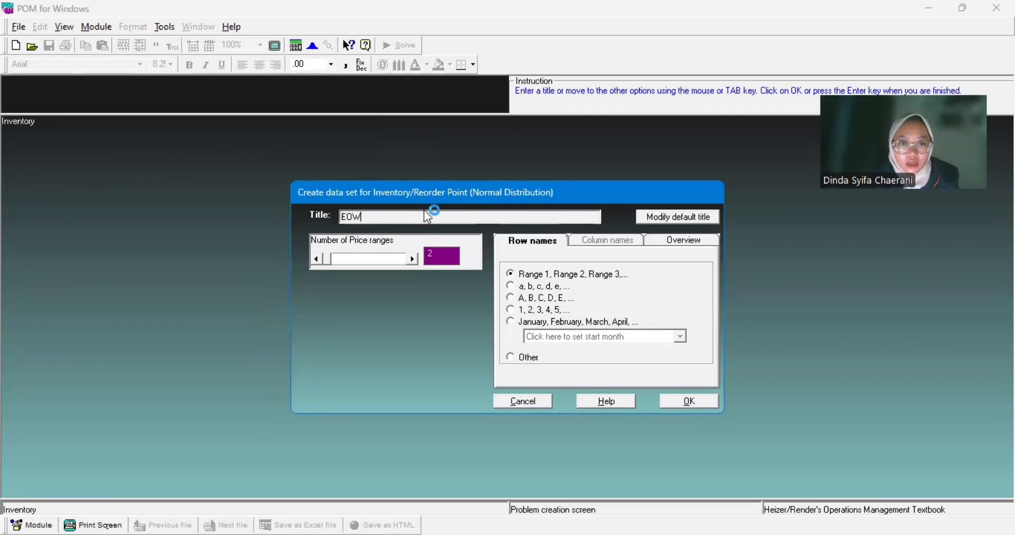
key("BackSpace")
type("Q D")
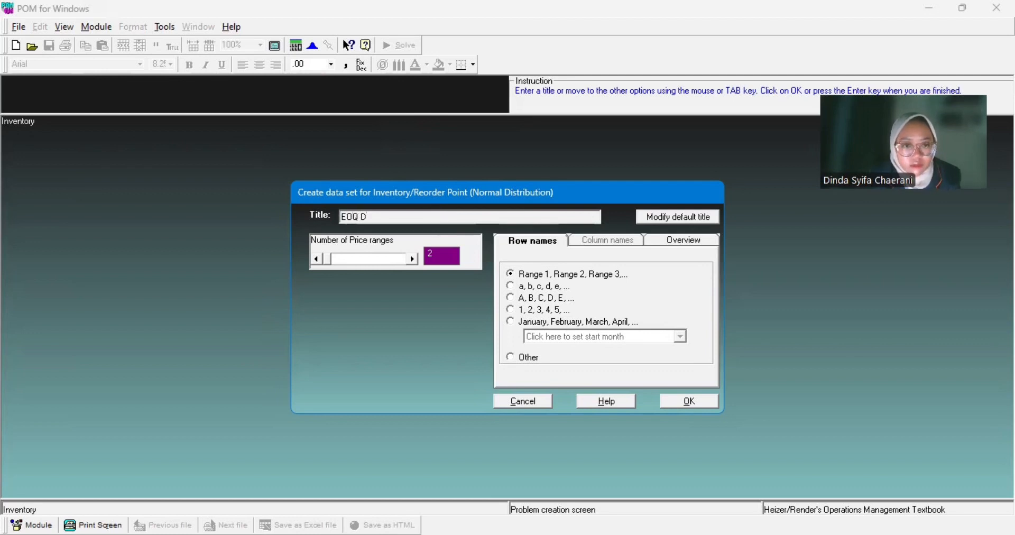
type("u")
key("BackSpace")
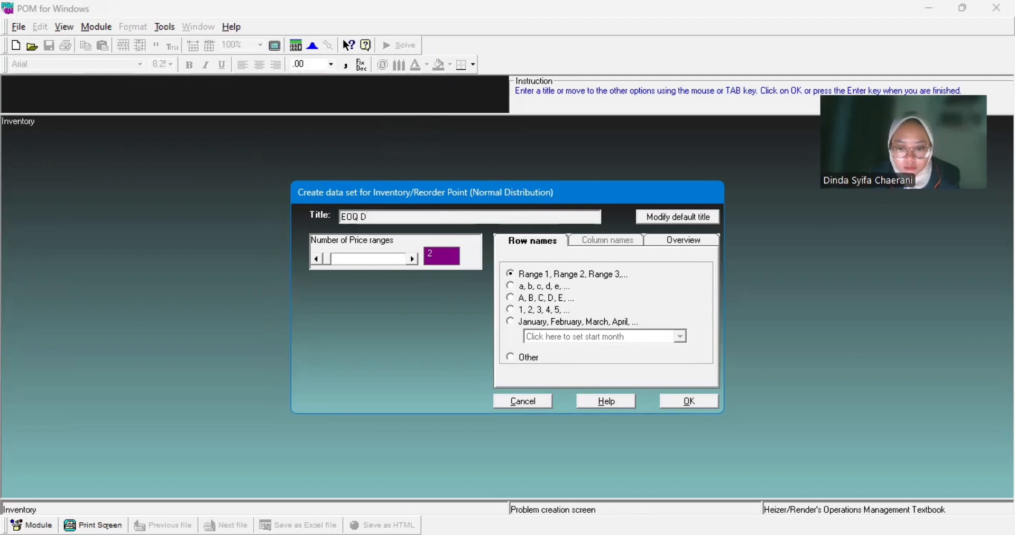
type("isc")
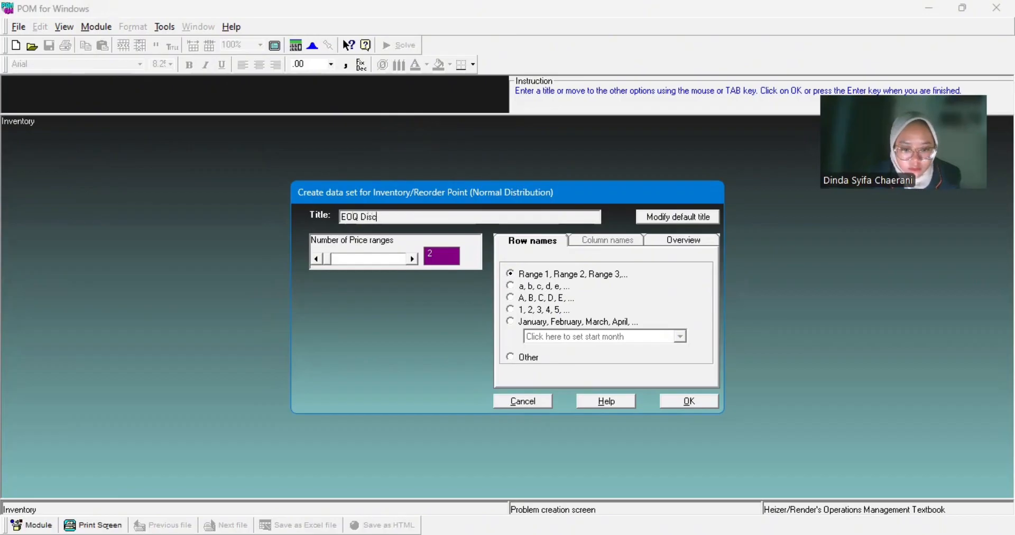
type("oint==")
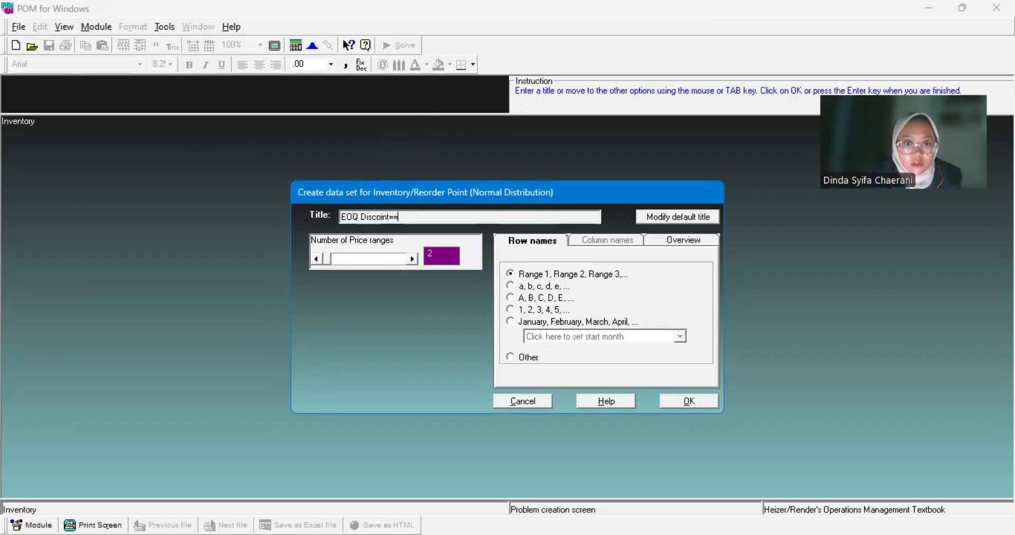
key("BackSpace")
key("BackSpace")
key("BackSpace")
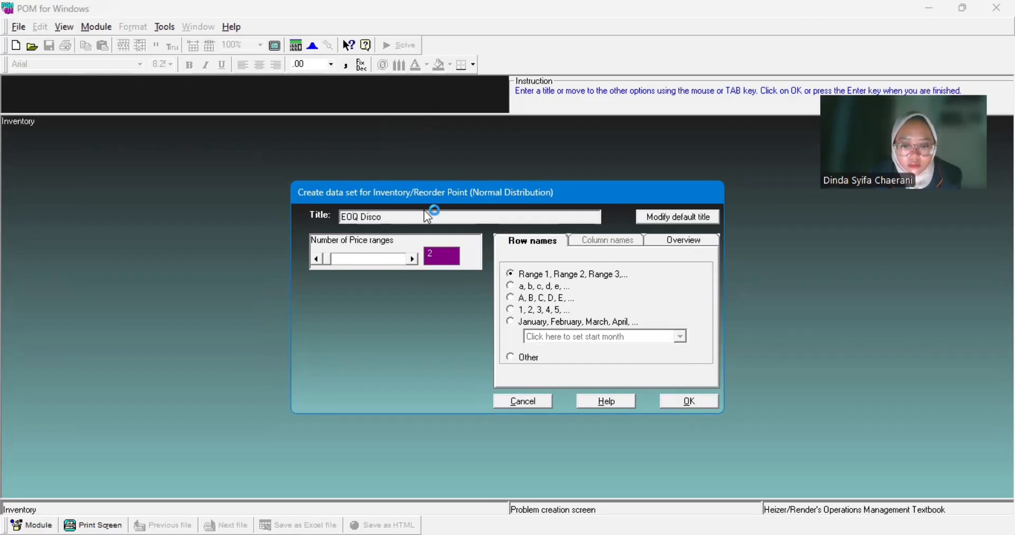
type("u")
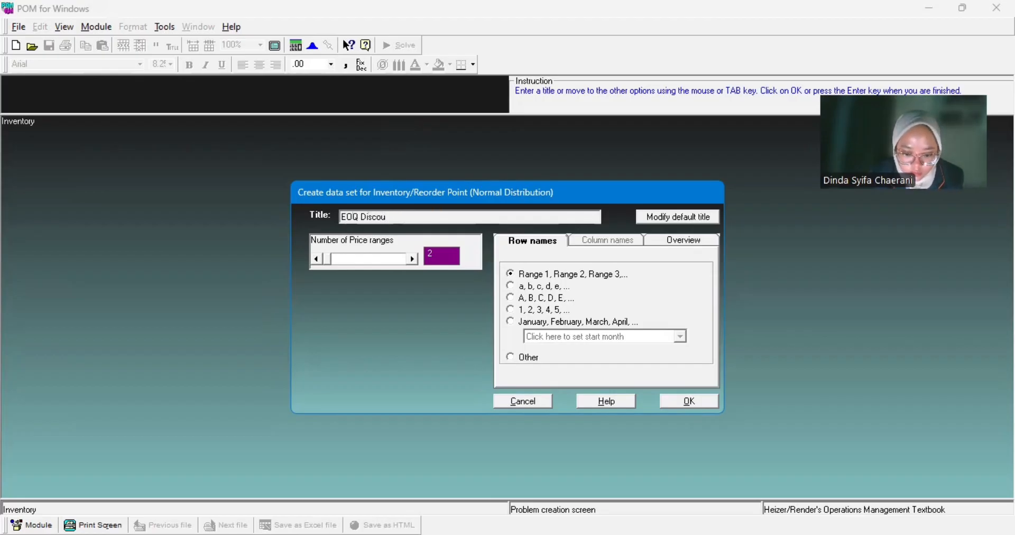
type("nt")
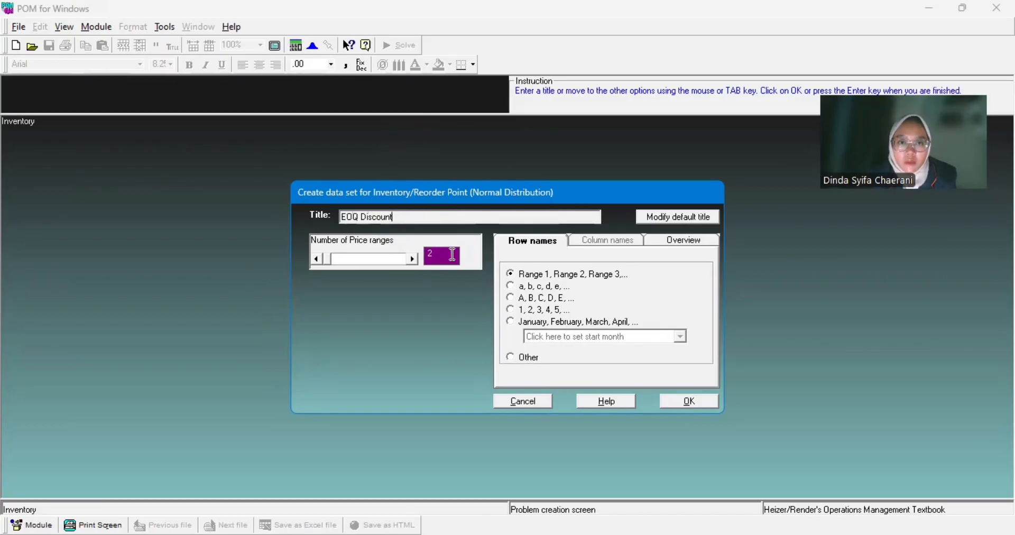
- Set the number of price ranges to 3, keep the Range 1, Range 2, Range 3 row names, and create the data set
left_click_drag(452, 254, 428, 253)
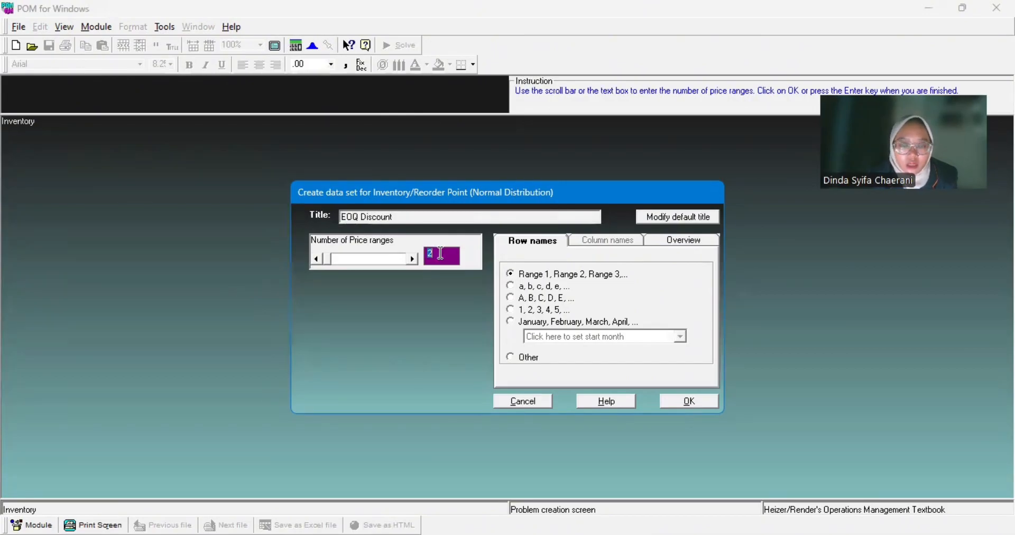
type("3")
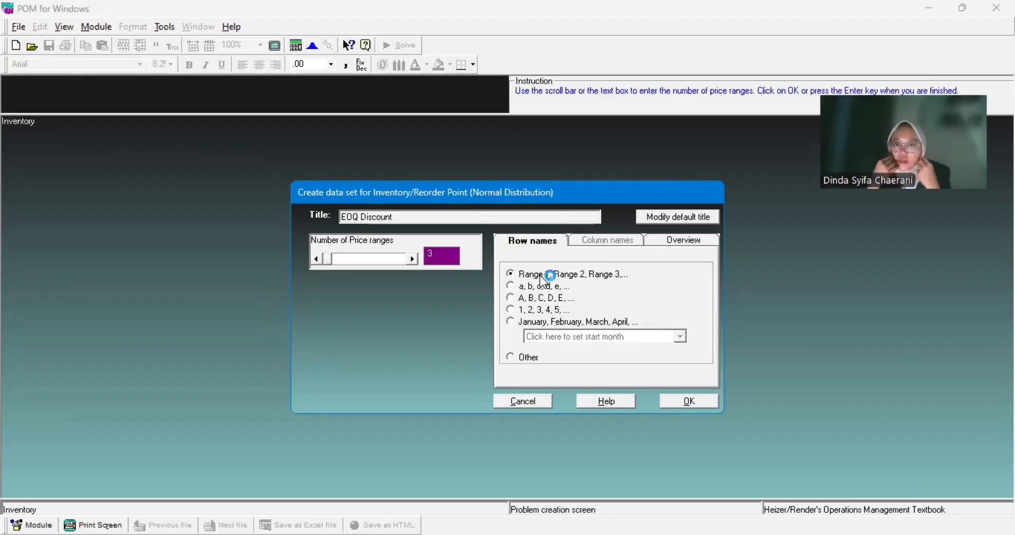
left_click(511, 274)
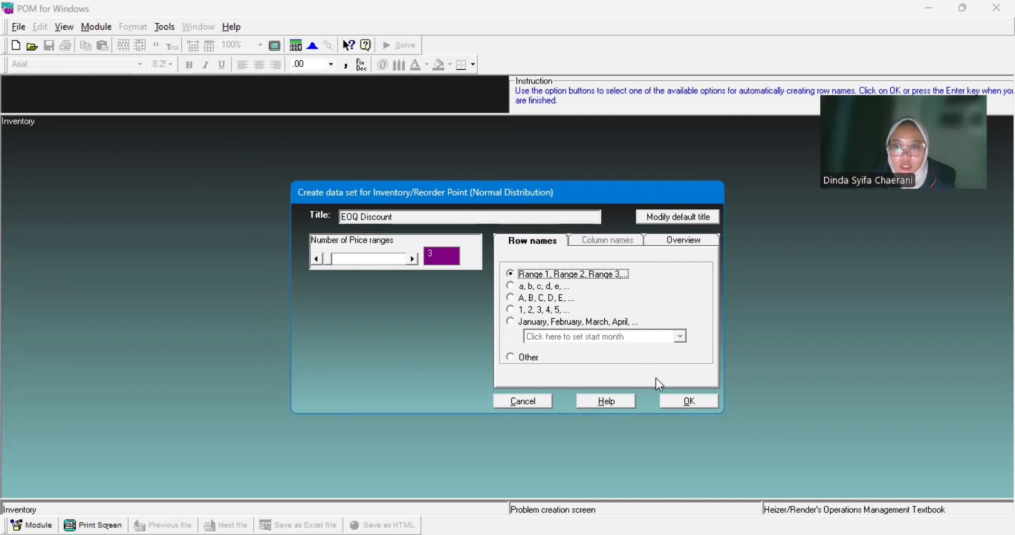
left_click(677, 402)
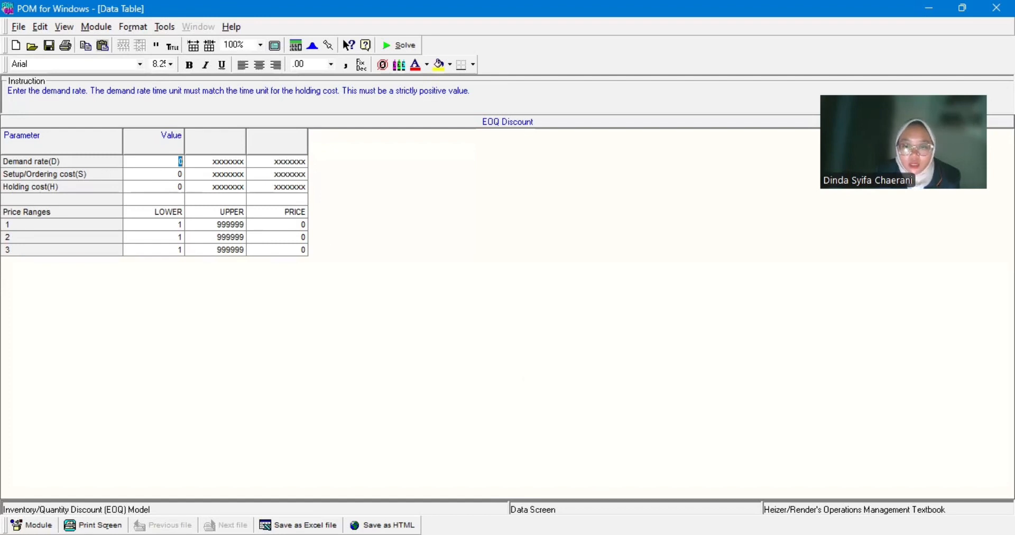
- Look up the yearly demand in the Excel parameter table and set the demand rate to 150291 in POM for Windows
key("alt+Tab")
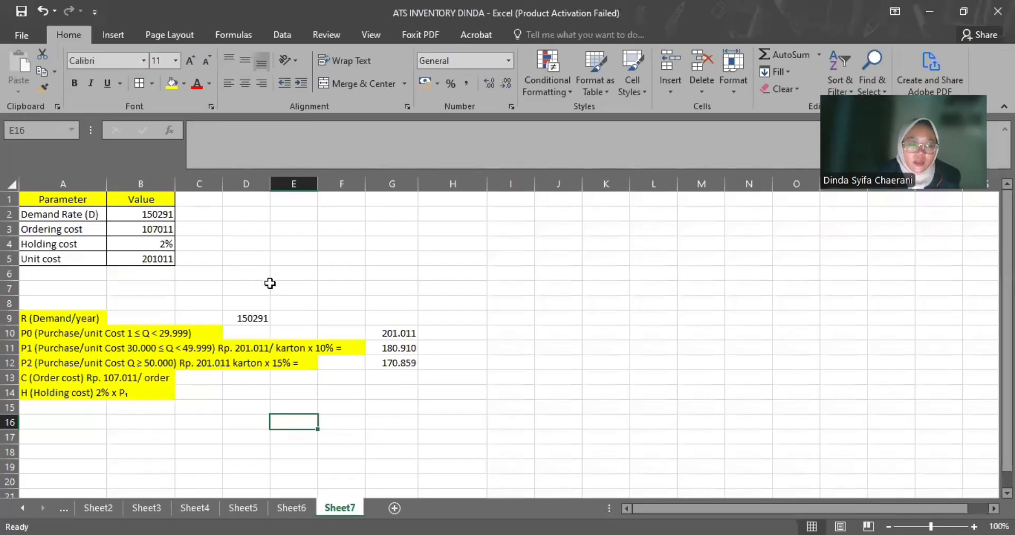
left_click(266, 287)
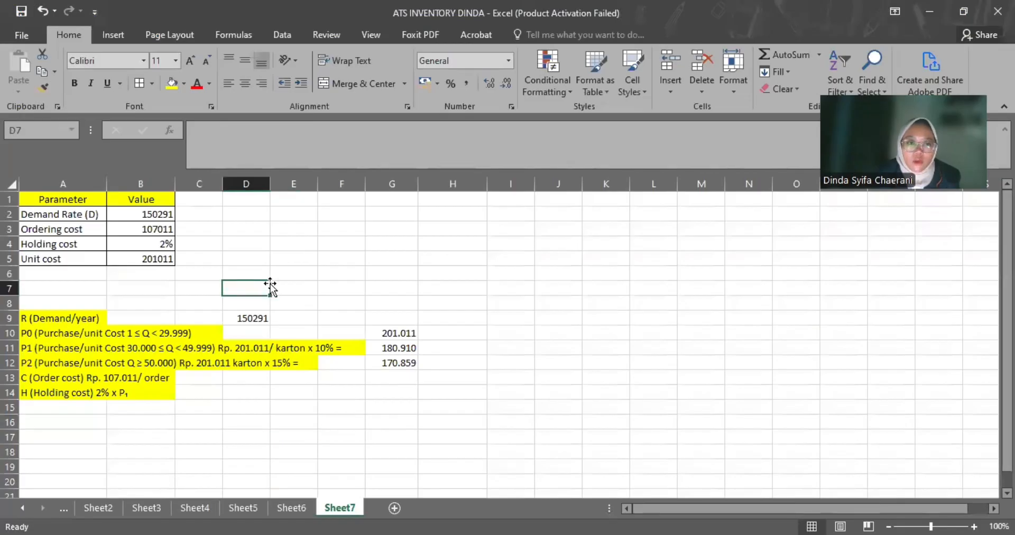
left_click(147, 214)
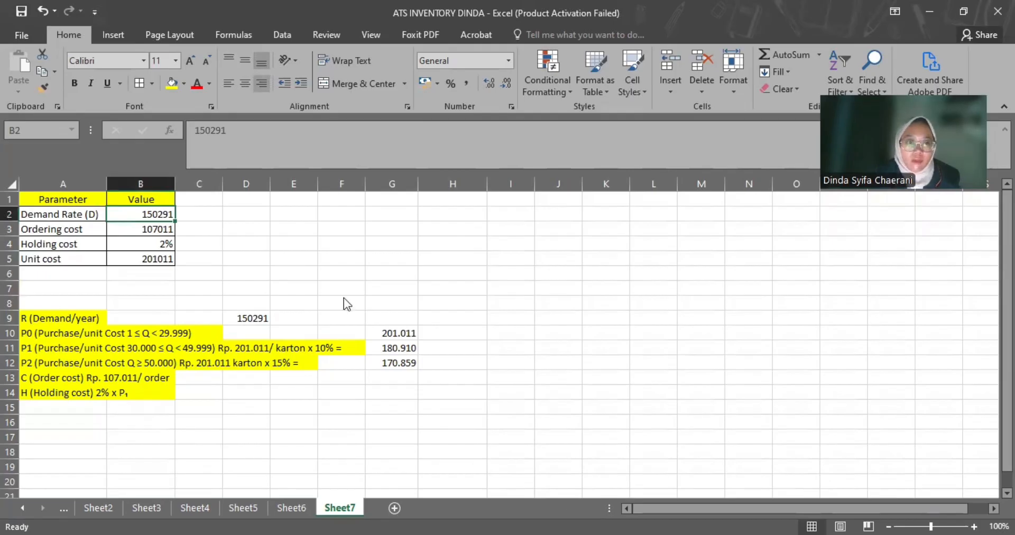
key("alt+Tab")
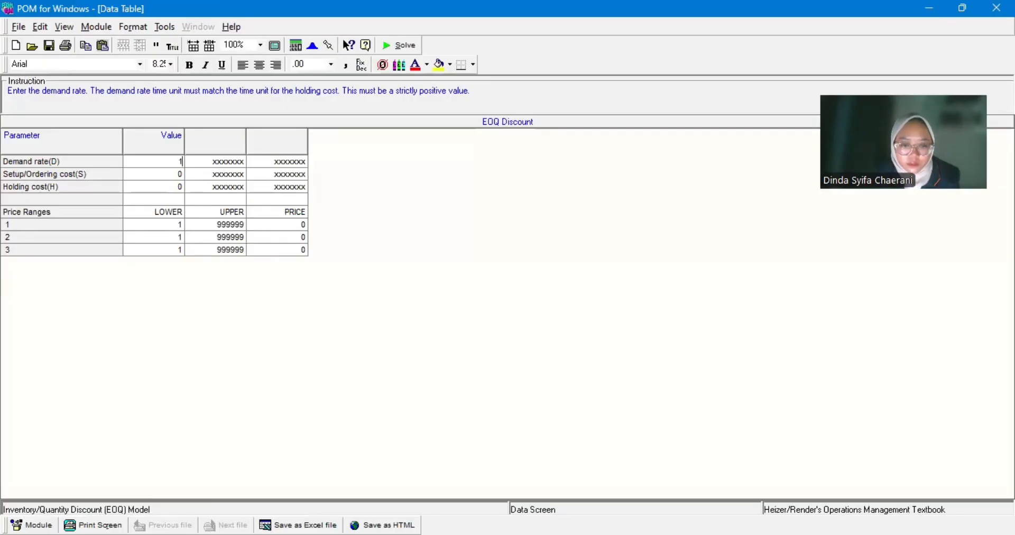
type("5029")
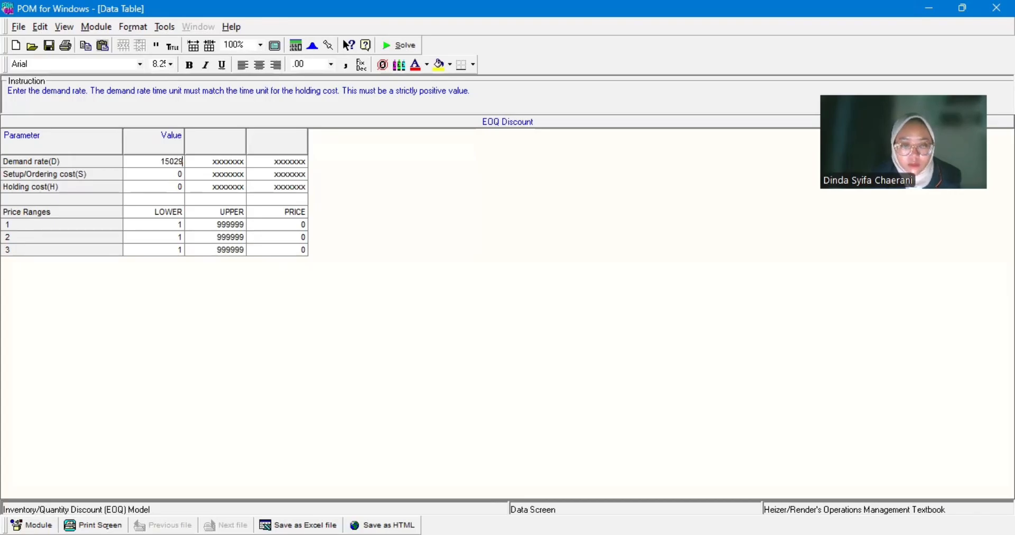
type("1")
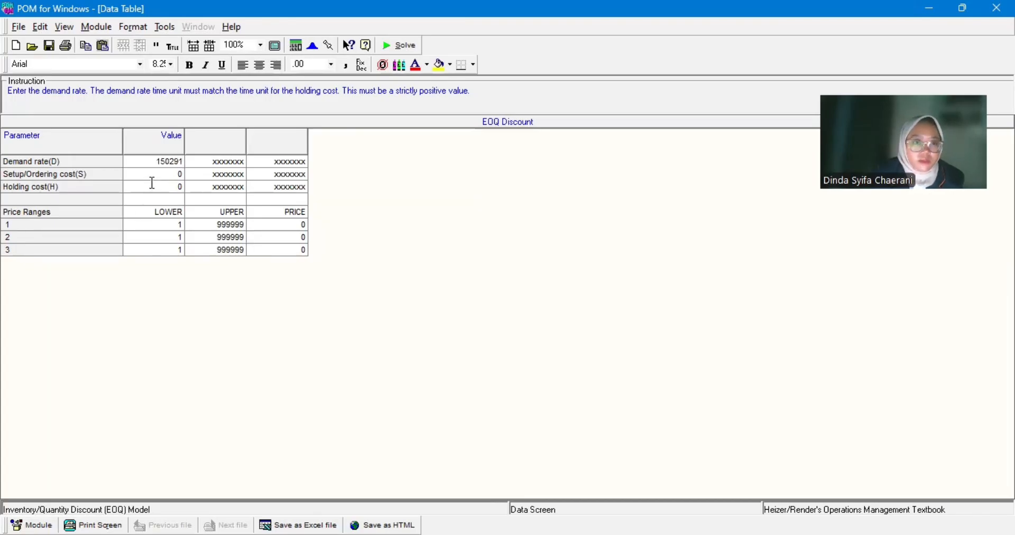
- Set the setup/ordering cost to 107011, checking the figure in the other open window
left_click(168, 175)
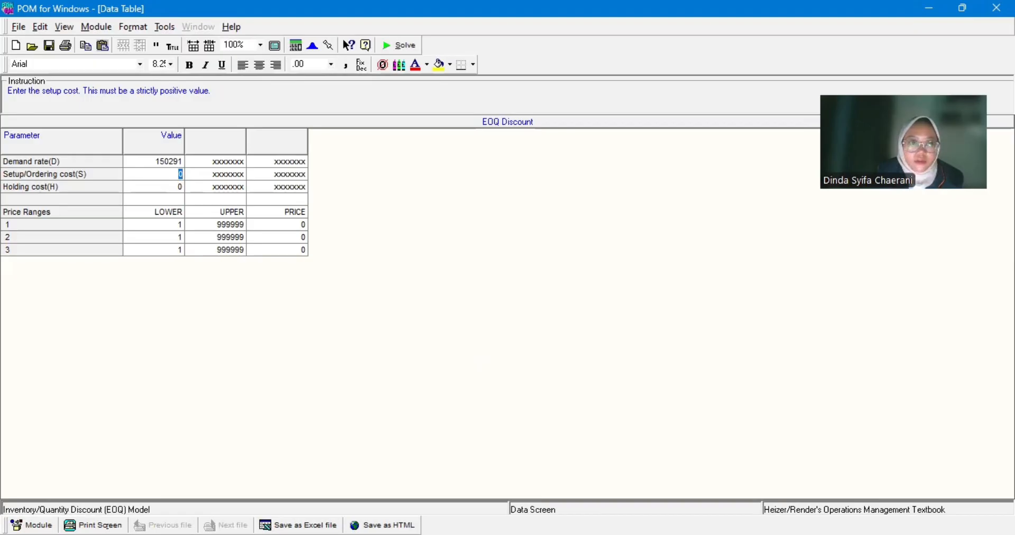
key("alt+Tab")
key("alt+Tab")
type("1")
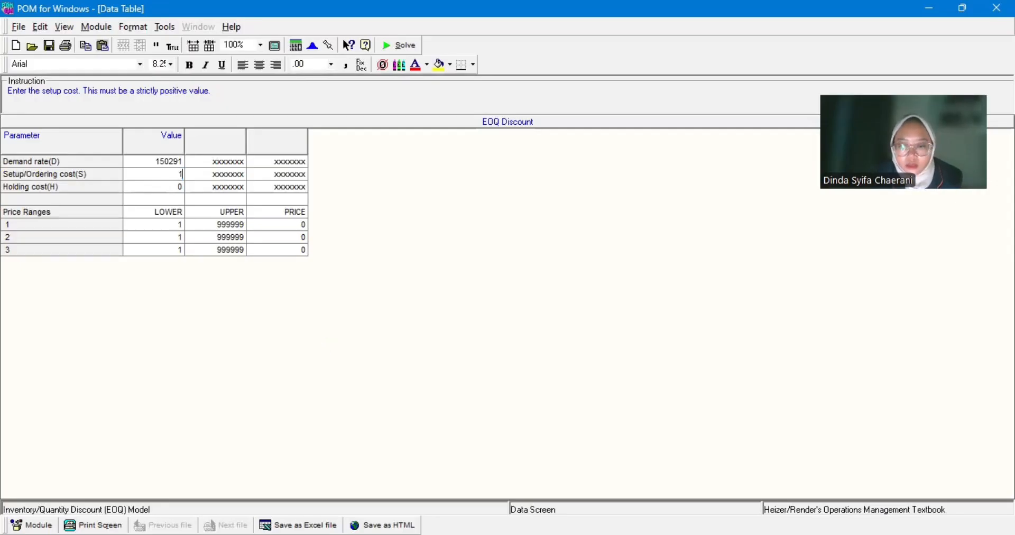
type("07011")
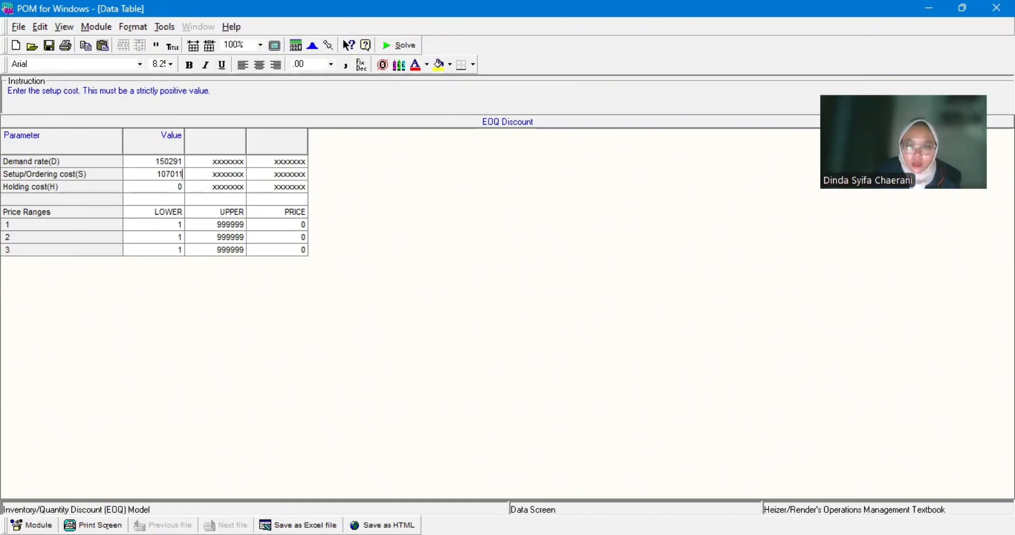
- Check the holding cost rate in question 3 of the exam PDF and set the holding cost to 2% in POM for Windows
key("alt+Tab")
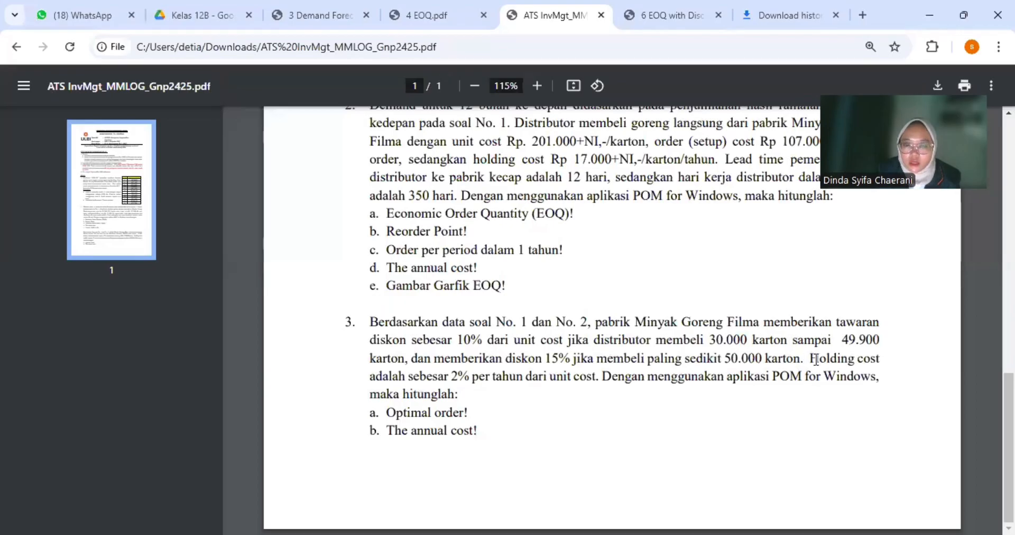
left_click_drag(809, 358, 479, 376)
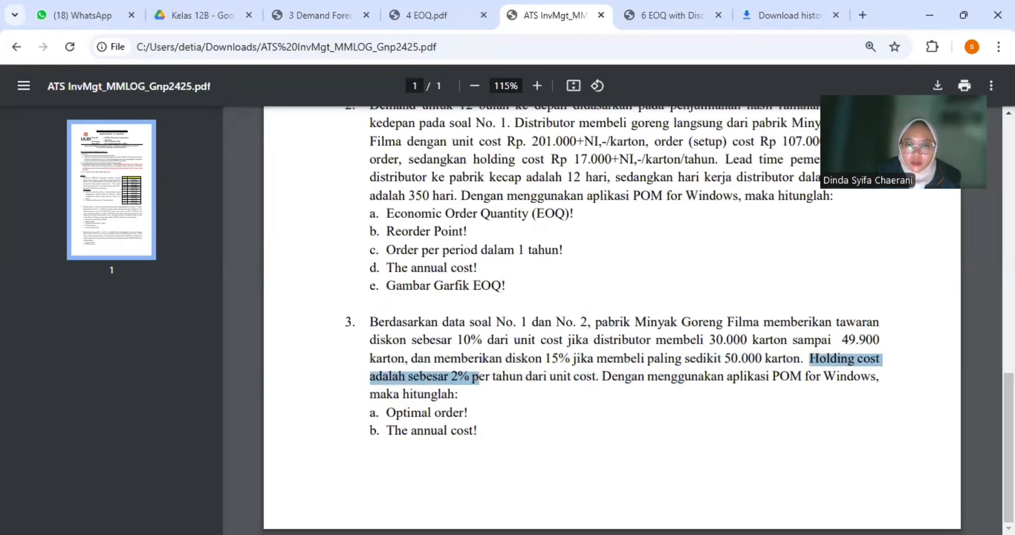
key("alt+Tab")
key("Down")
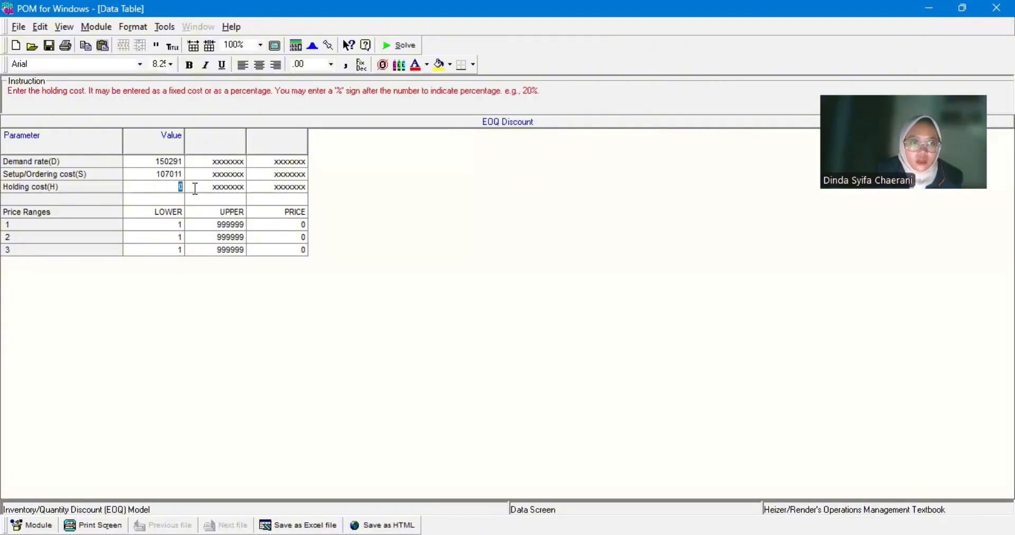
type("2")
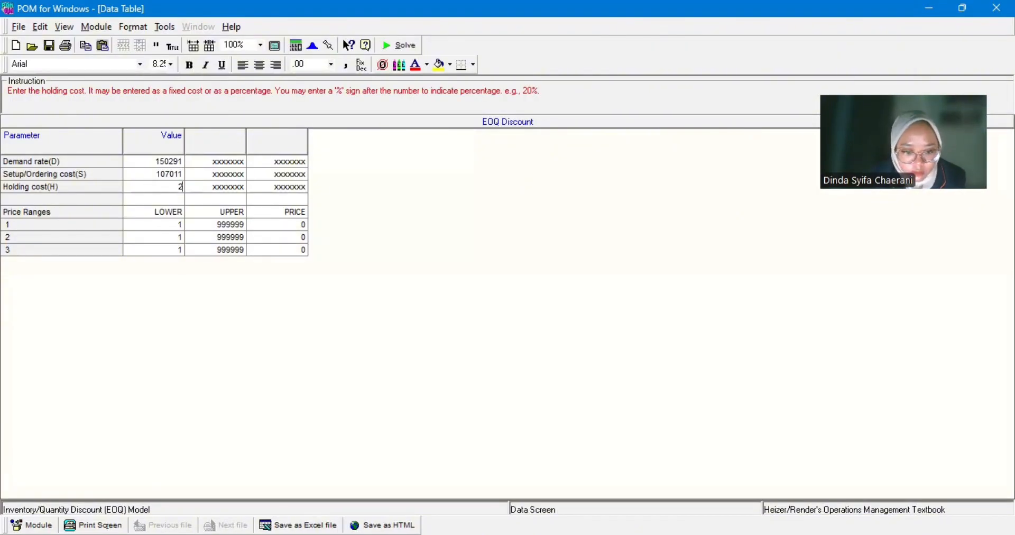
type("%")
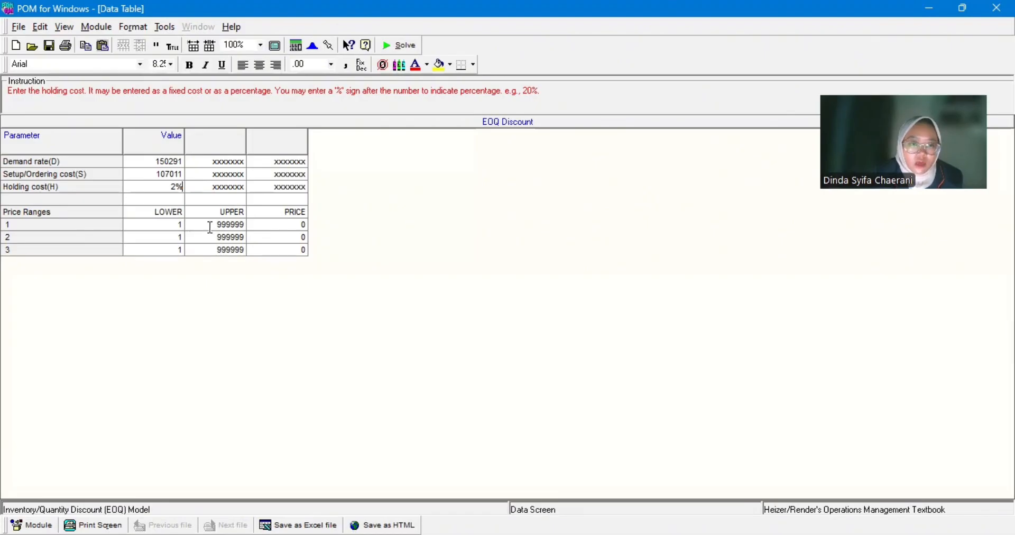
- Set price range 1's upper bound to 29999 and its price to 201011, consulting the unit cost in the exam PDF and Excel sheet
left_click_drag(216, 227, 246, 229)
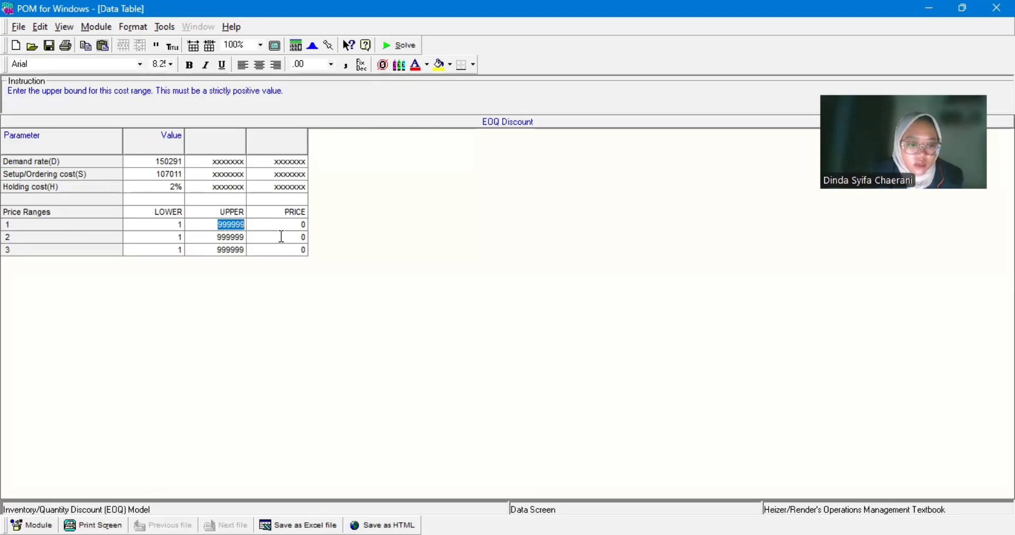
type("29999")
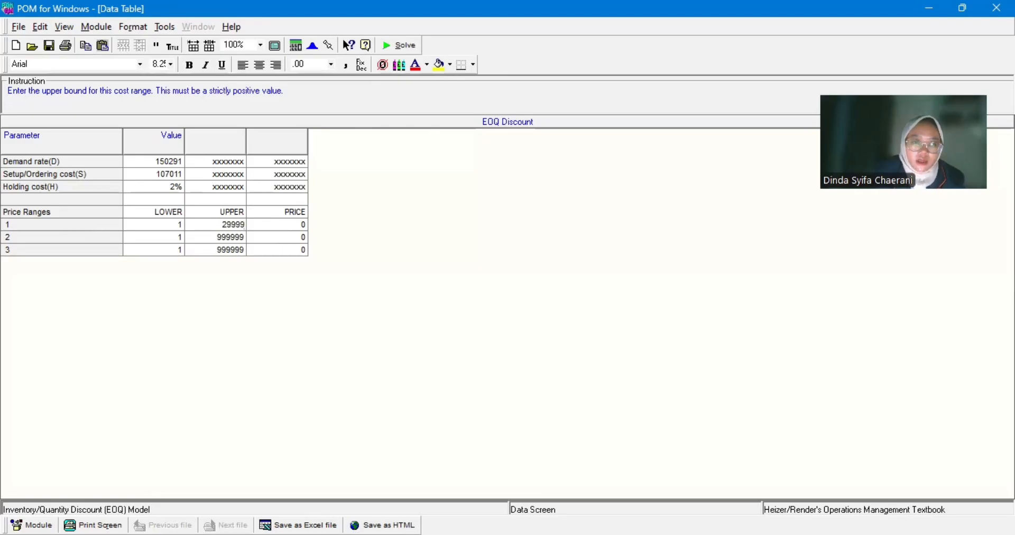
left_click(286, 227)
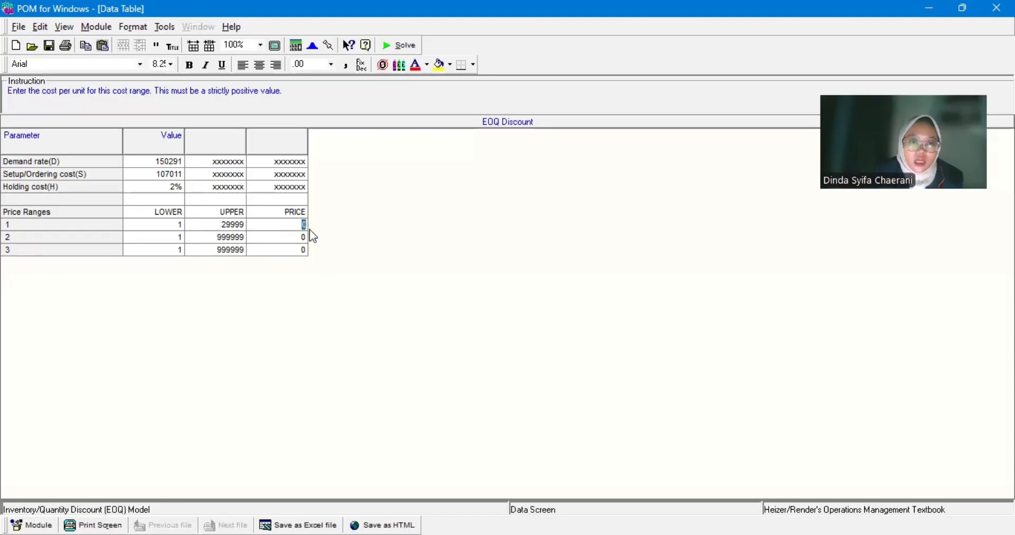
key("alt+Tab")
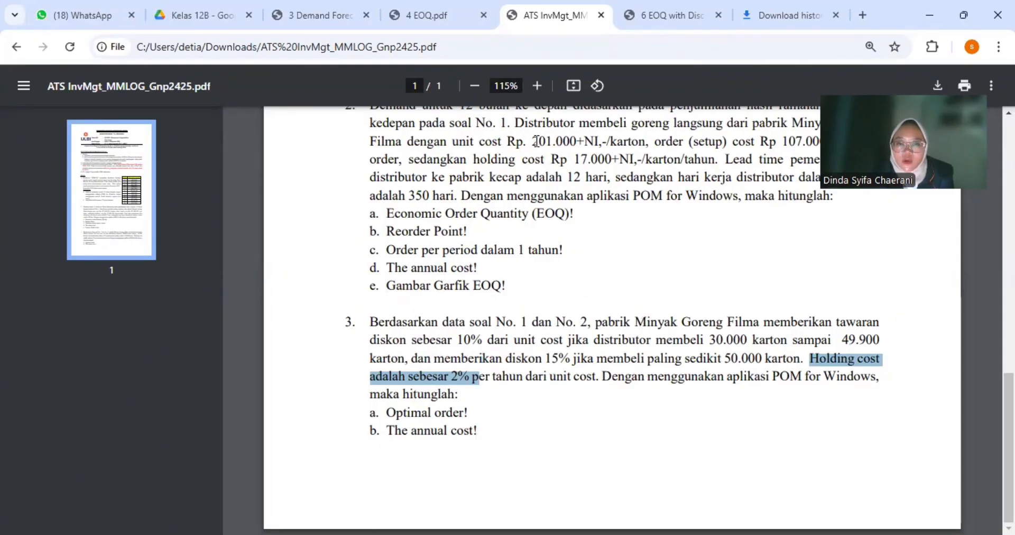
left_click_drag(532, 141, 578, 142)
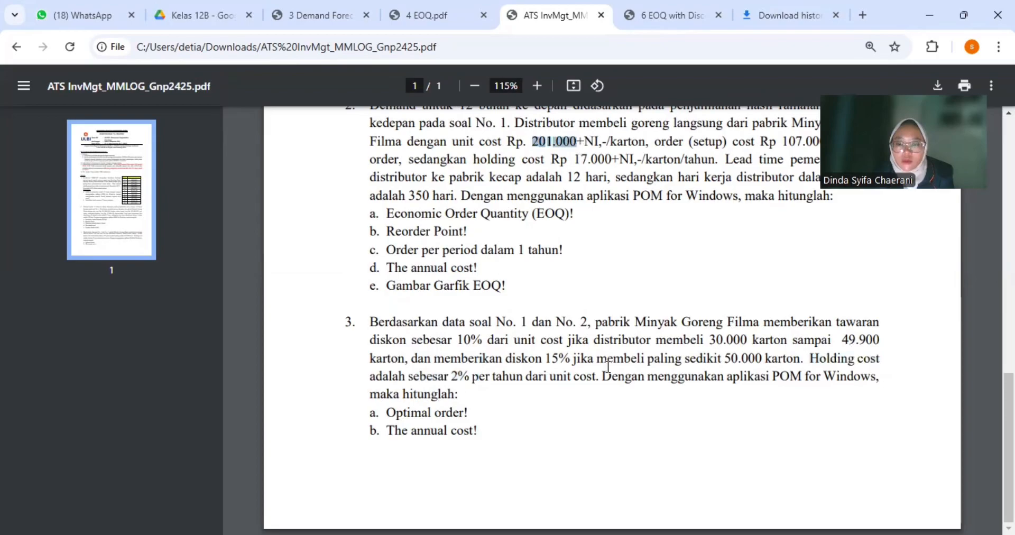
left_click(629, 467)
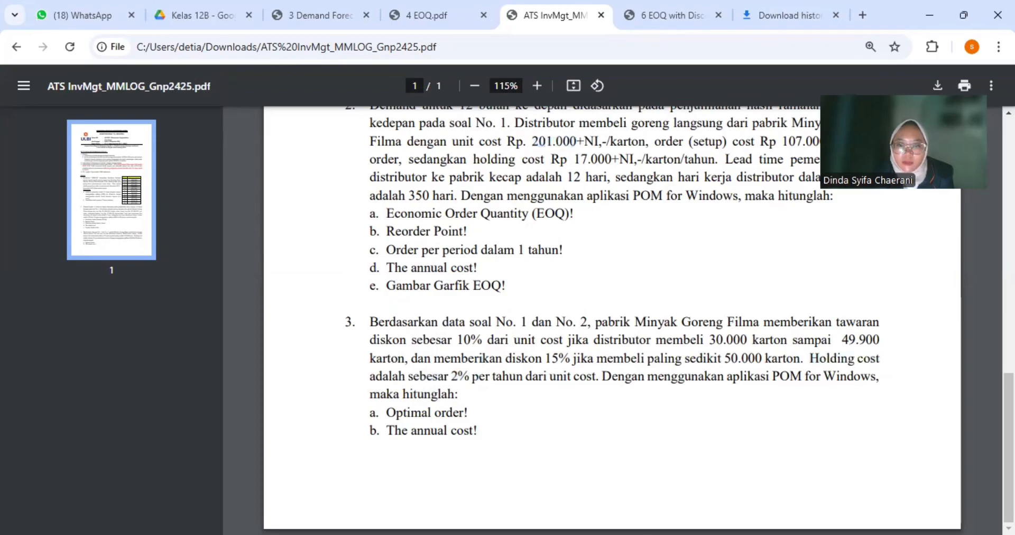
left_click(601, 514)
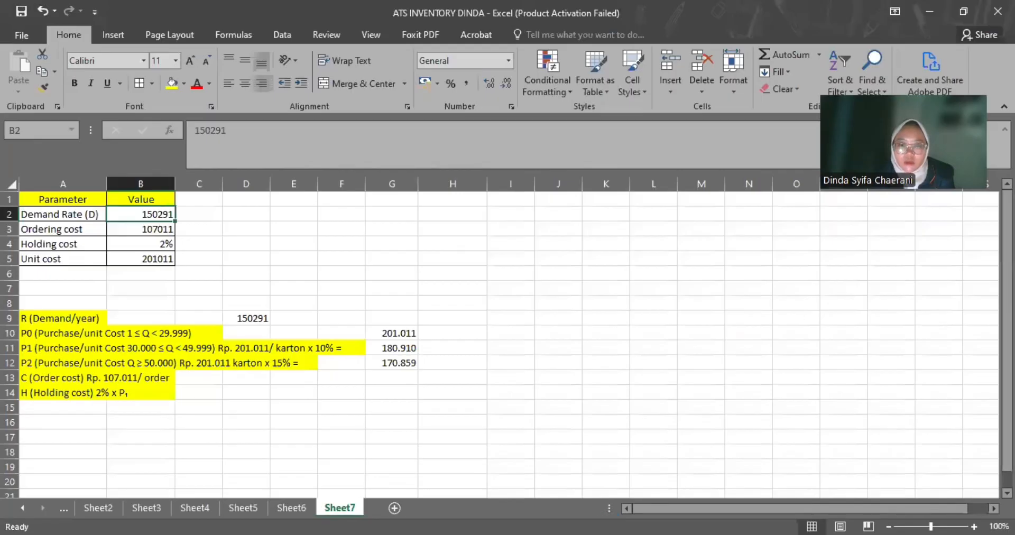
left_click(602, 530)
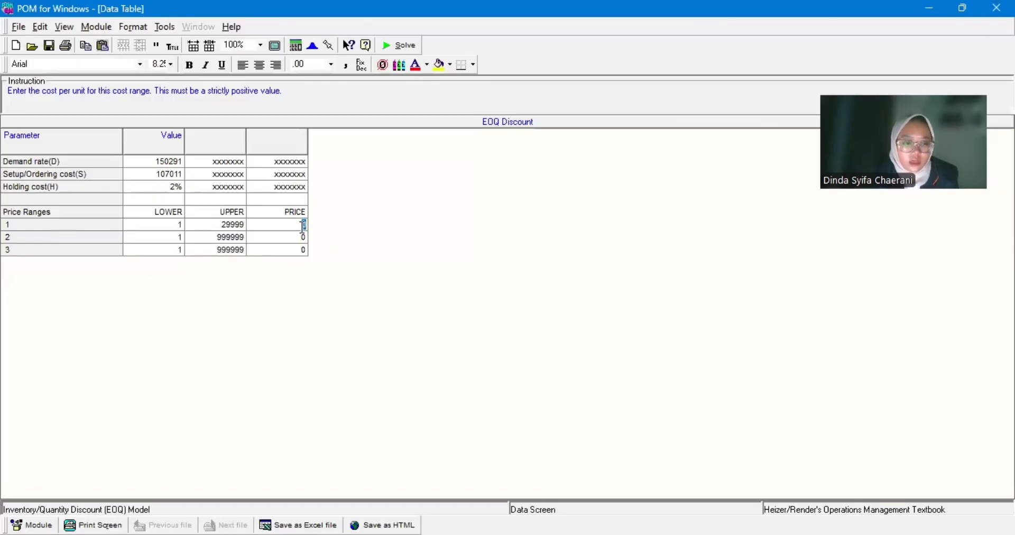
type("201")
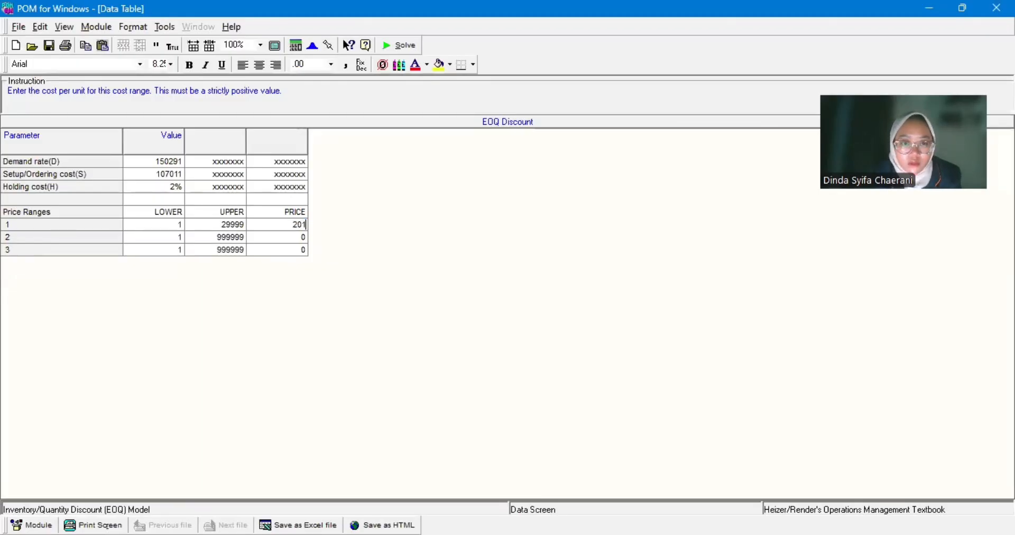
type("0")
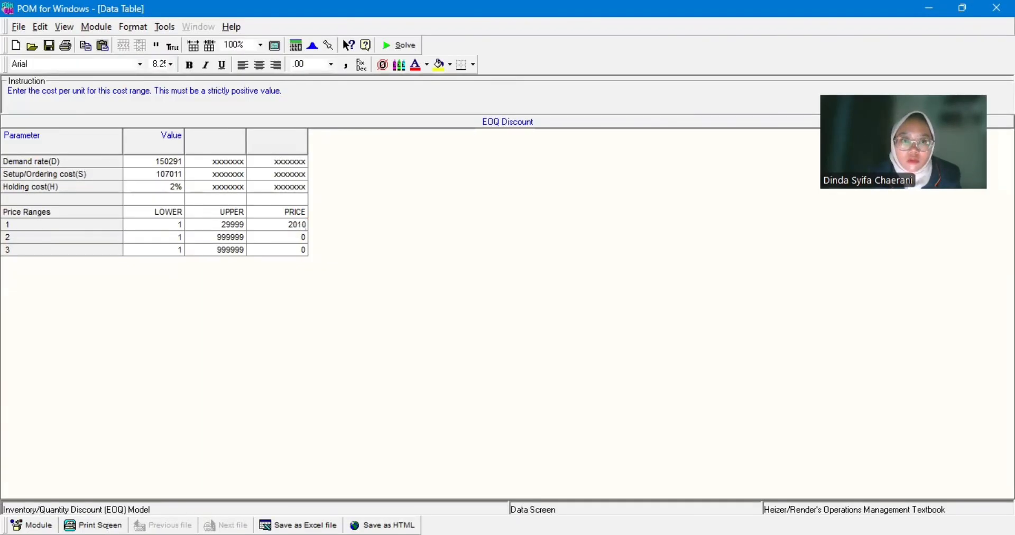
type("11")
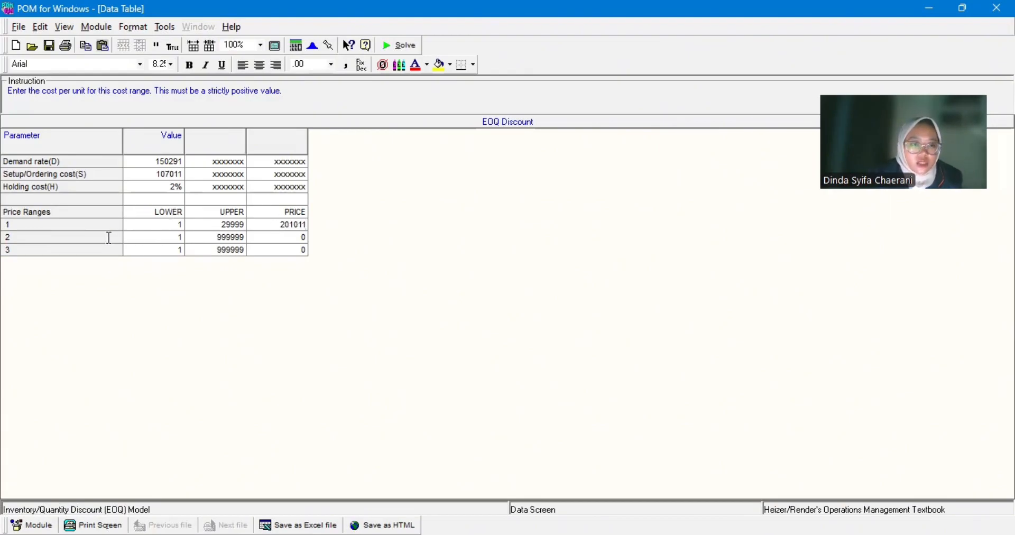
- Set price range 2's lower bound to 30000 and its upper bound to 49999
left_click(179, 239)
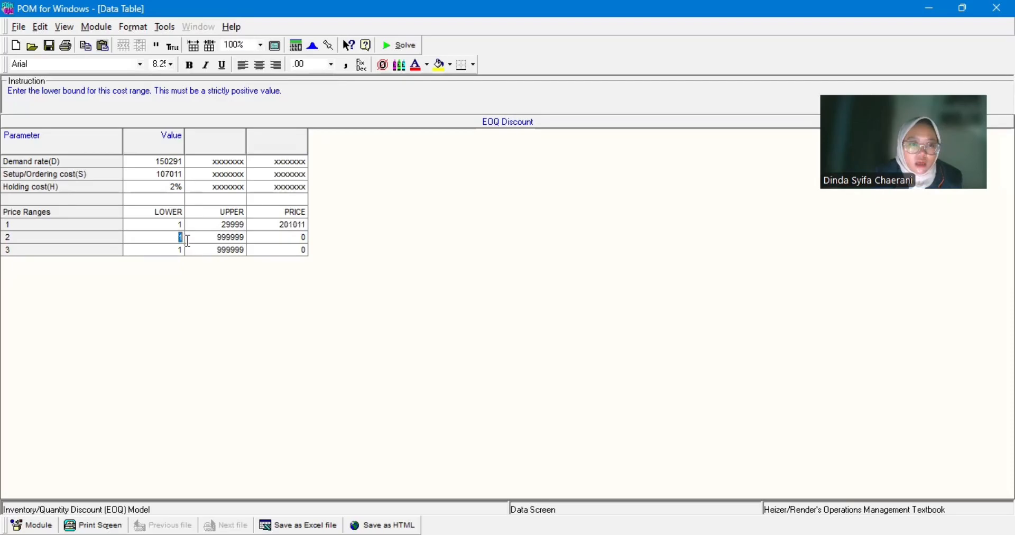
type("3")
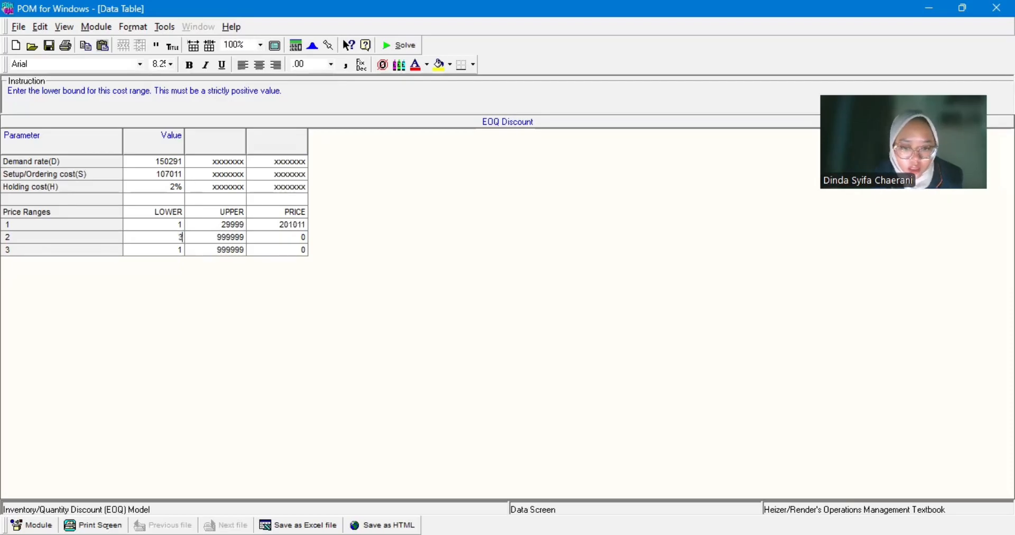
type("0000")
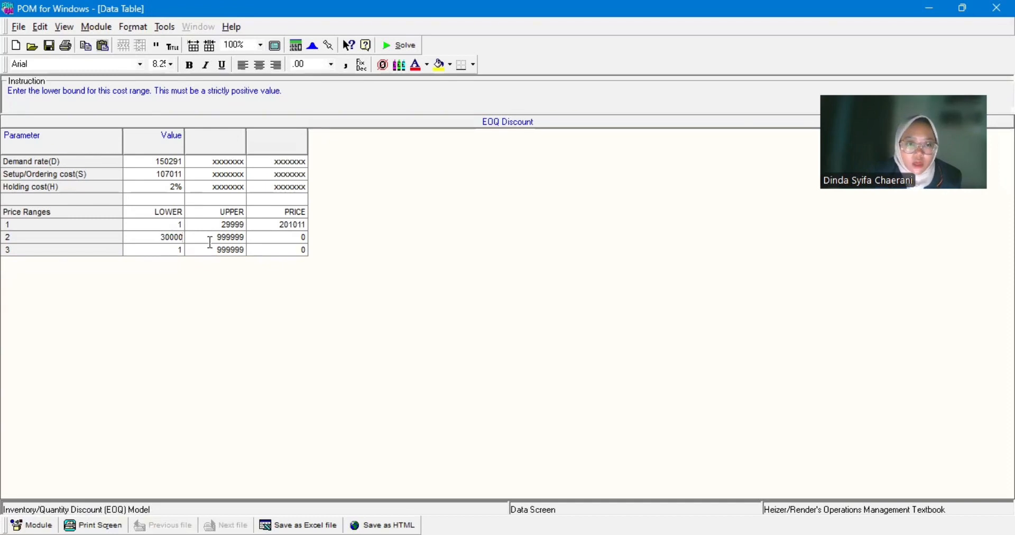
left_click(234, 240)
left_click_drag(235, 241, 263, 237)
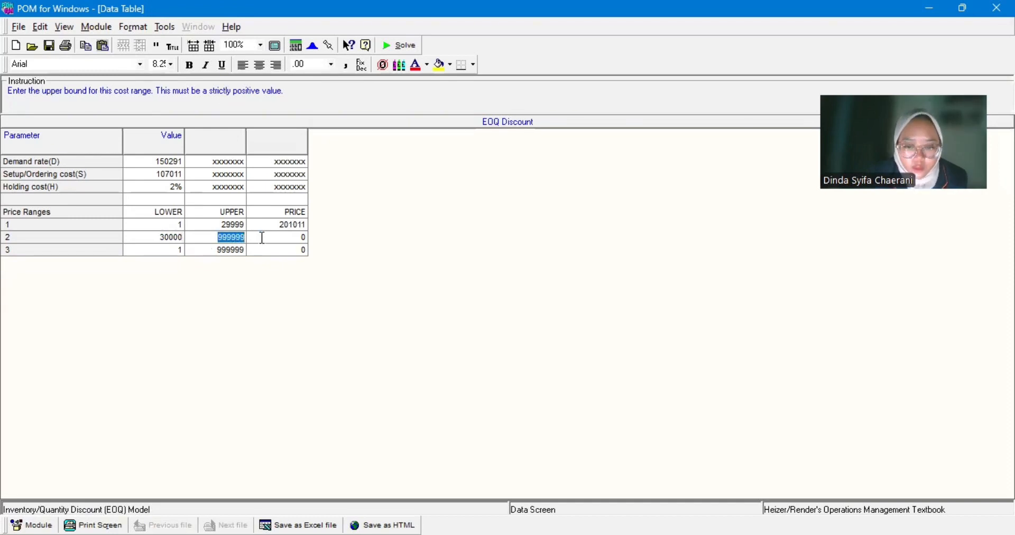
type("49999")
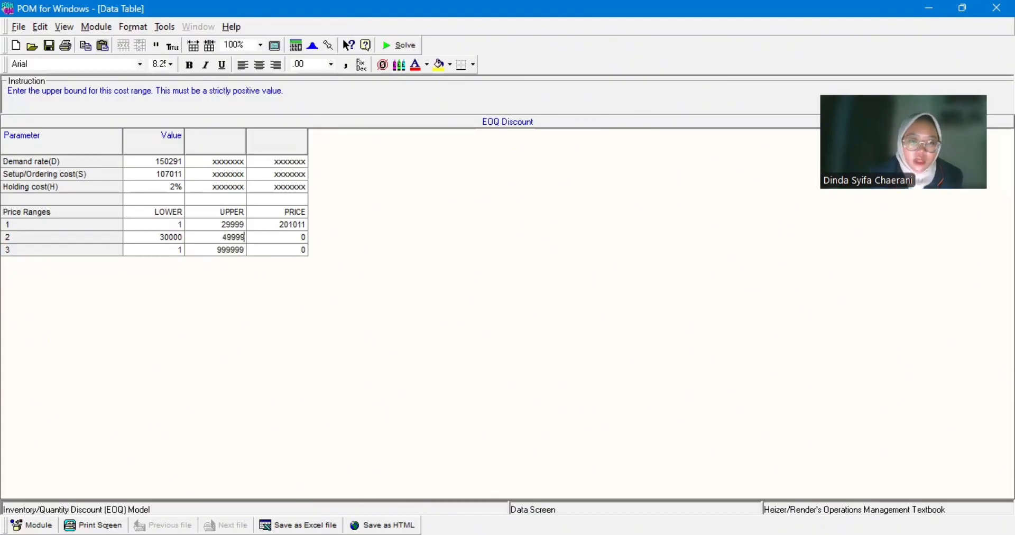
- Look up the 10% discounted unit cost in the Excel sheet and set price range 2's price to 180910 in POM for Windows
left_click(290, 236)
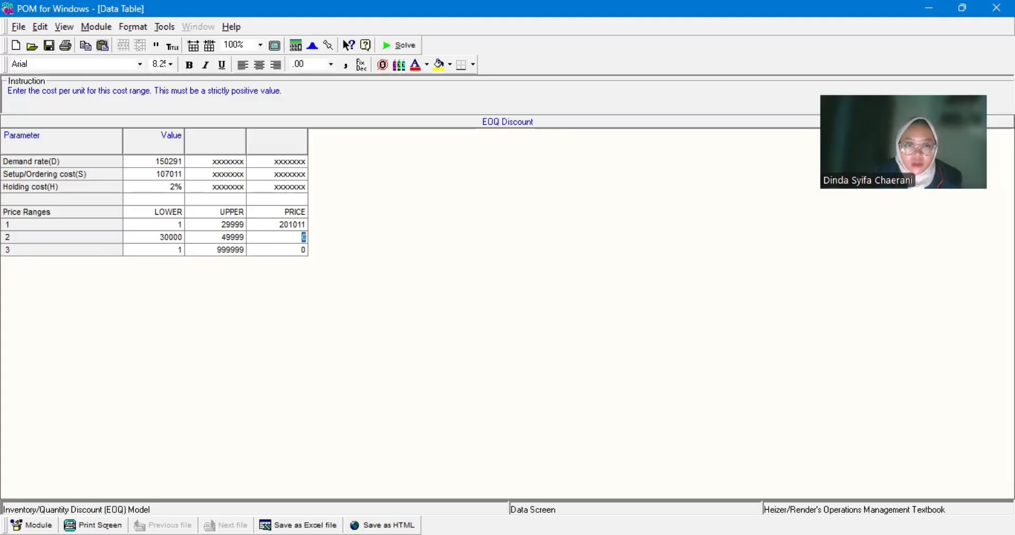
key("alt+Tab")
left_click(410, 351)
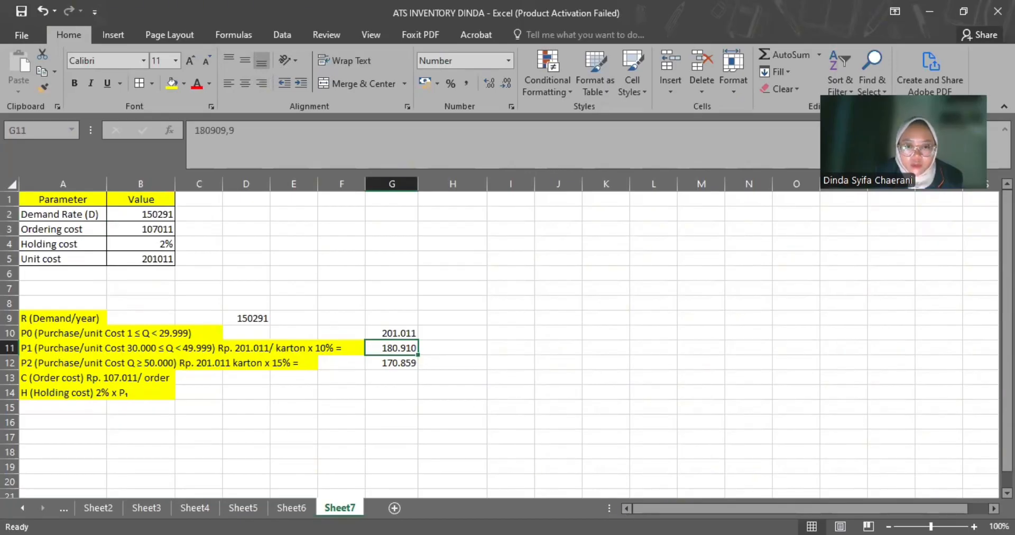
key("alt+Tab")
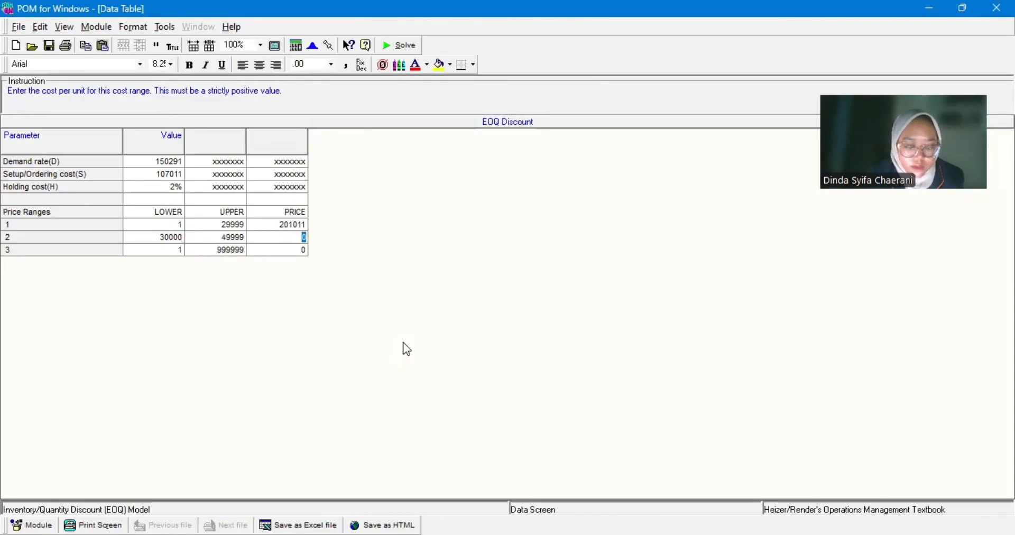
type("180910")
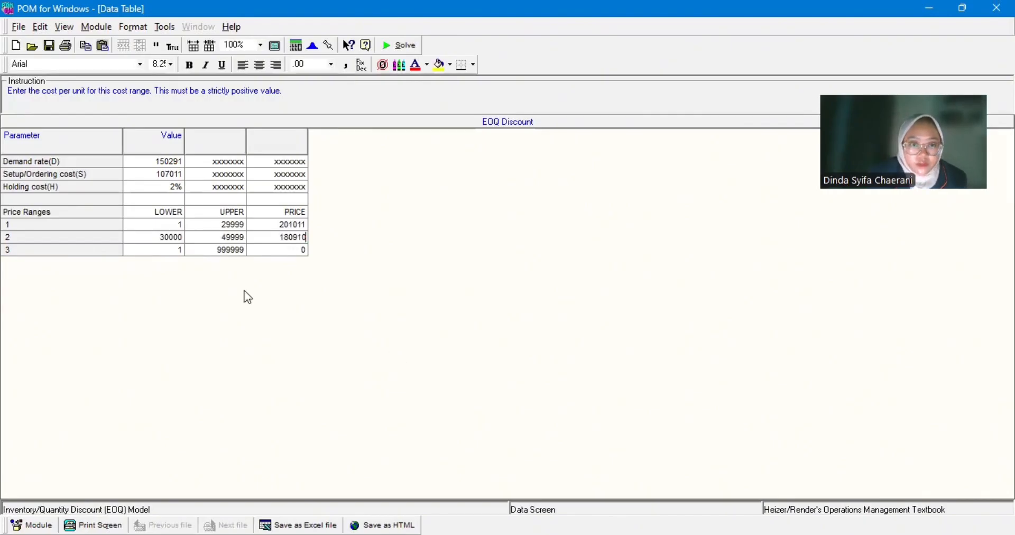
- Set price range 3's lower bound to 50000
left_click(173, 253)
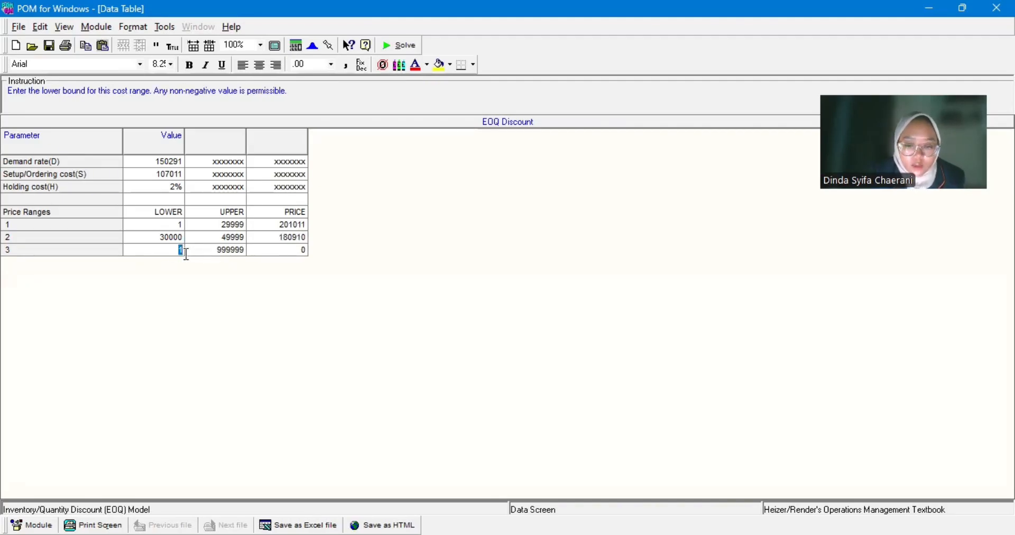
type("5")
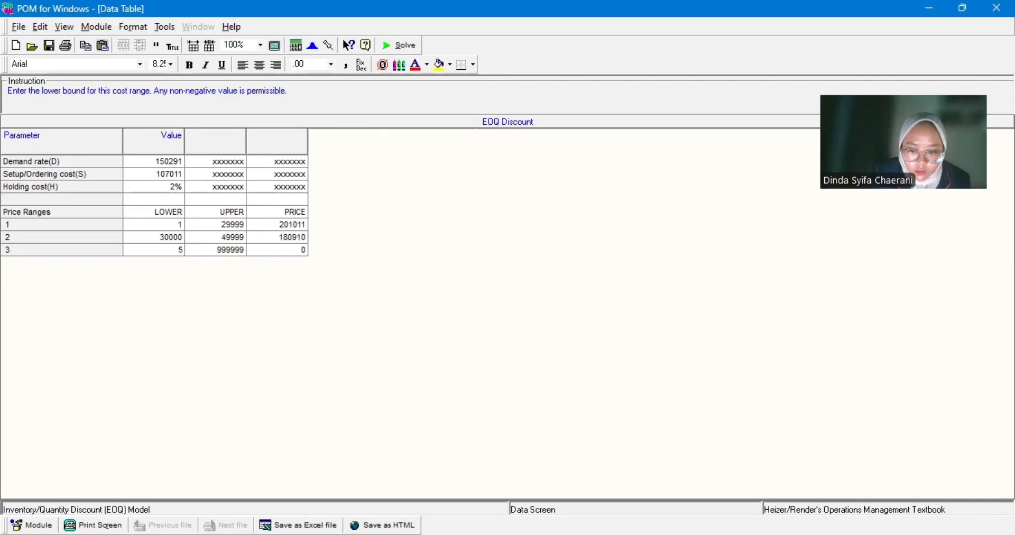
type("0000")
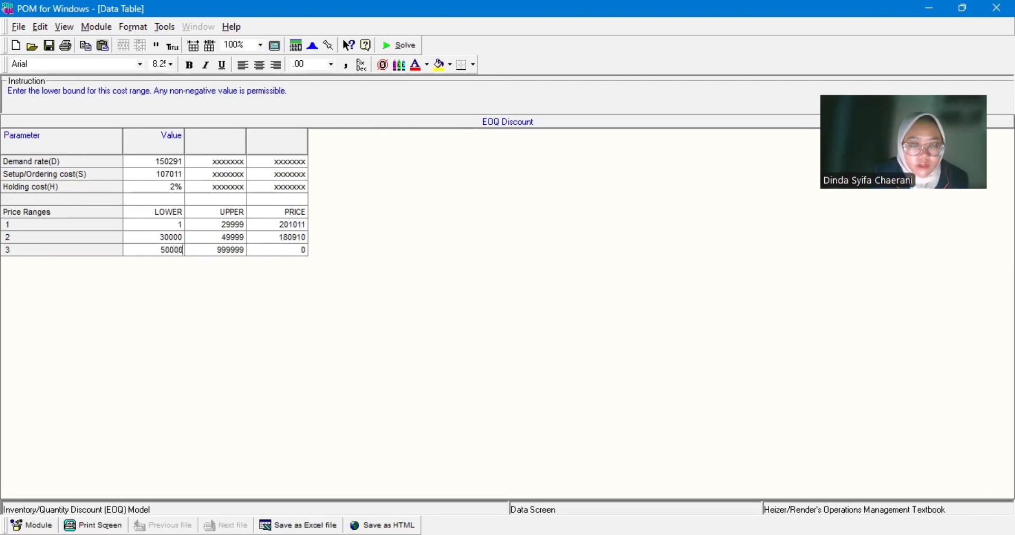
- Look up the 15% discounted unit cost in the Excel sheet and set price range 3's price to 170859 in POM for Windows
left_click(212, 252)
left_click(288, 251)
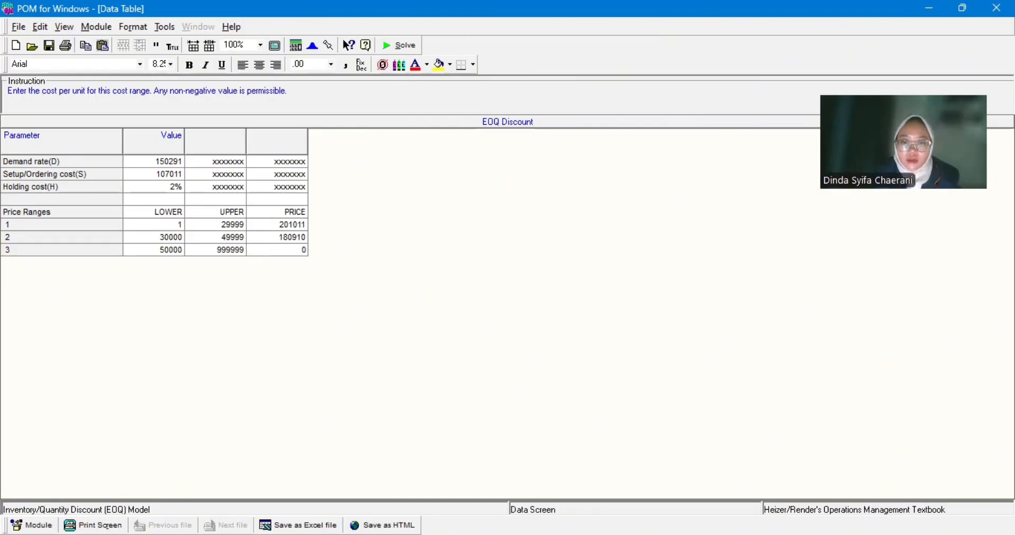
key("alt+Tab")
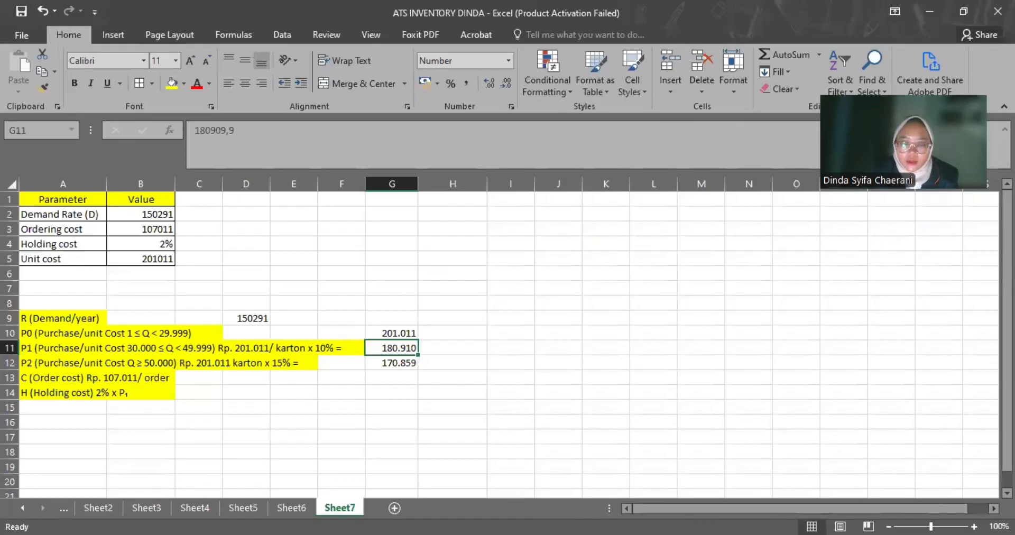
key("alt+Tab")
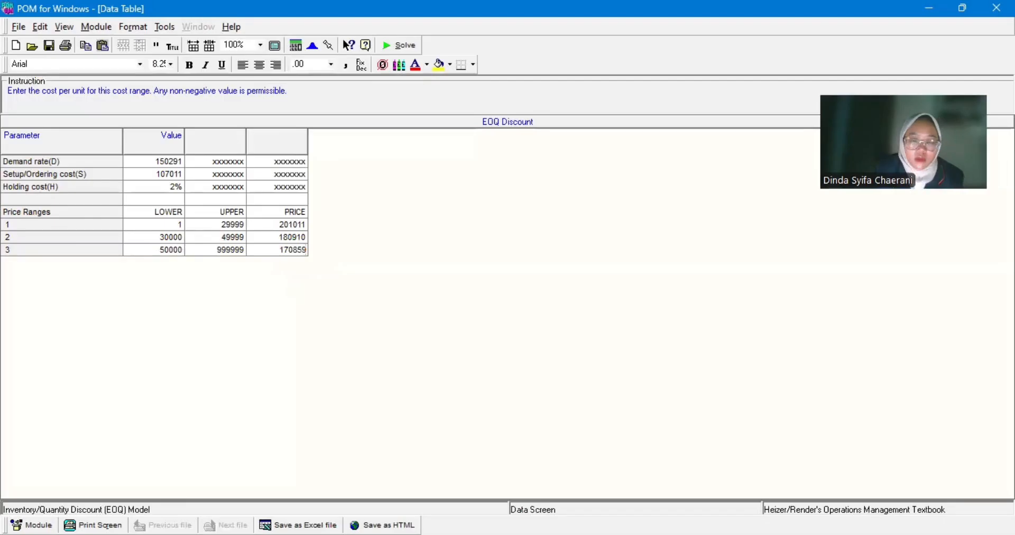
left_click(359, 247)
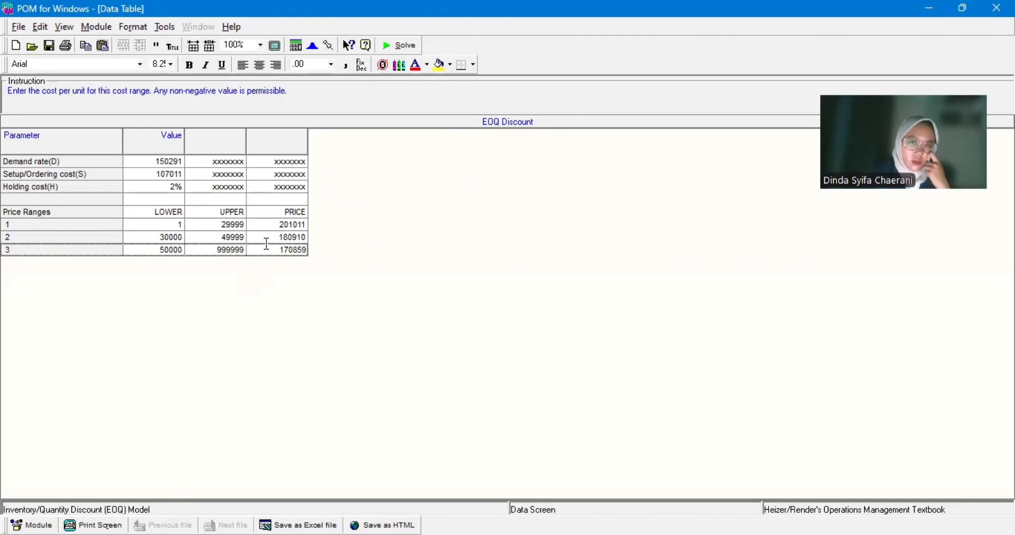
- Solve the EOQ Discount model, check what question 3 of the exam PDF asks, and examine the optimal order quantity and unit costs
left_click(400, 48)
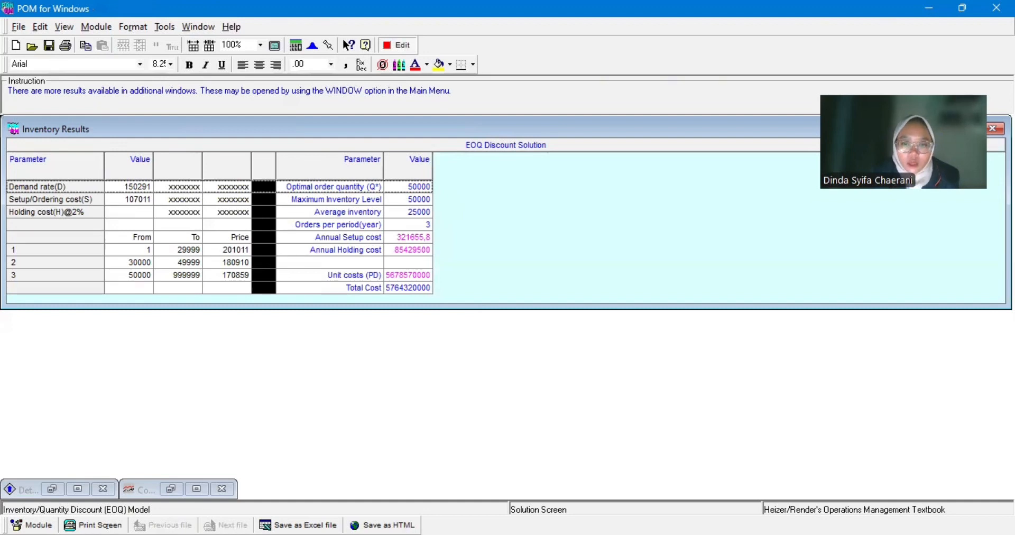
key("alt+Tab")
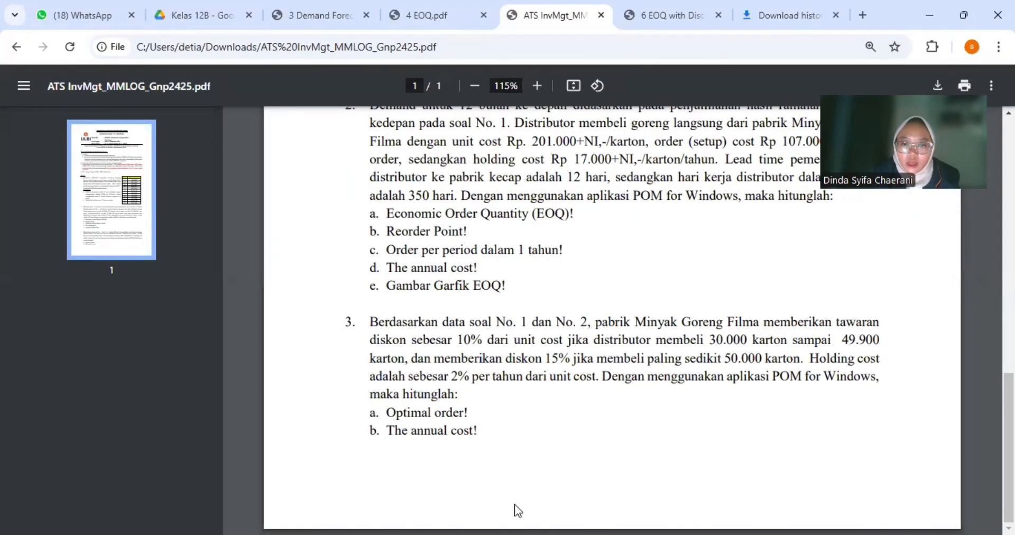
key("alt+Tab")
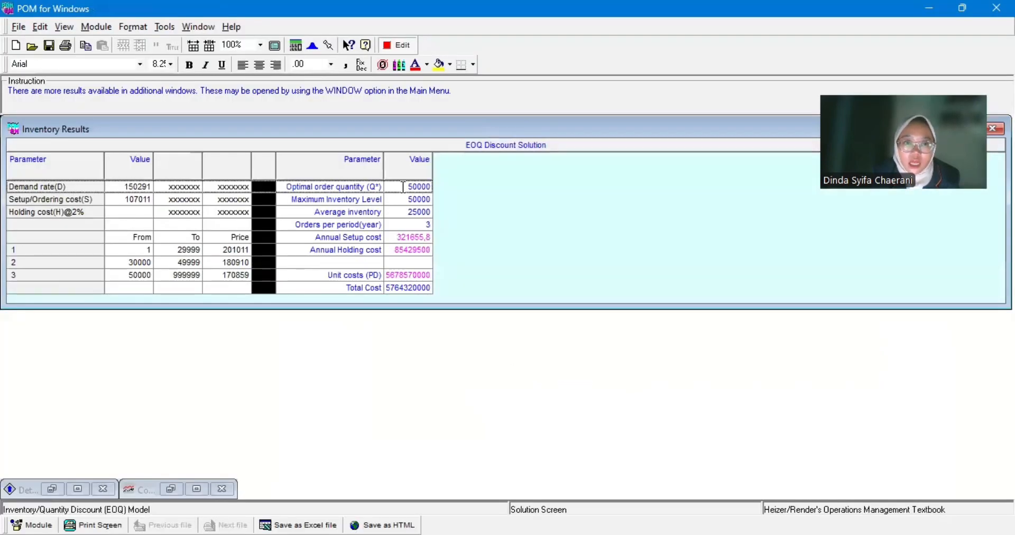
left_click_drag(403, 186, 437, 191)
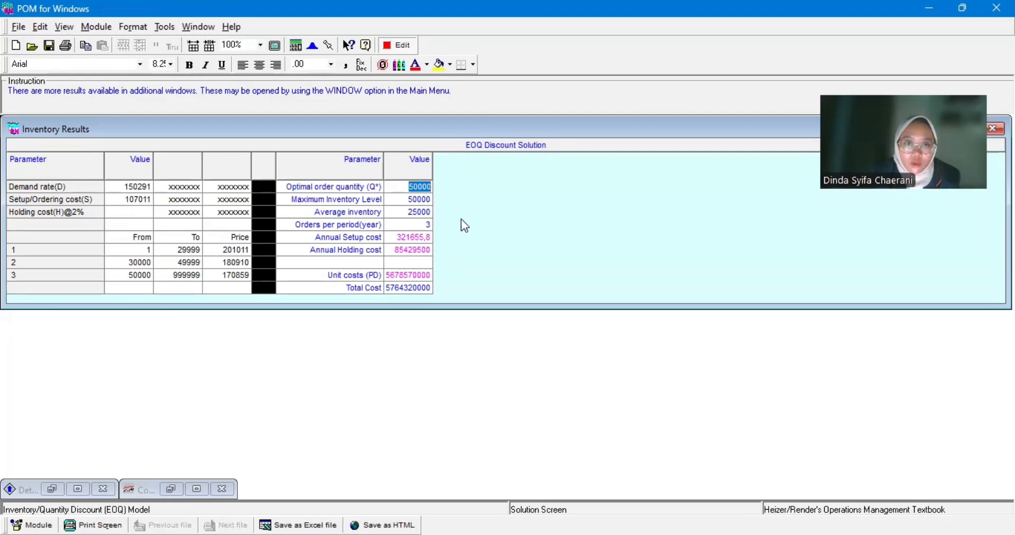
left_click(417, 275)
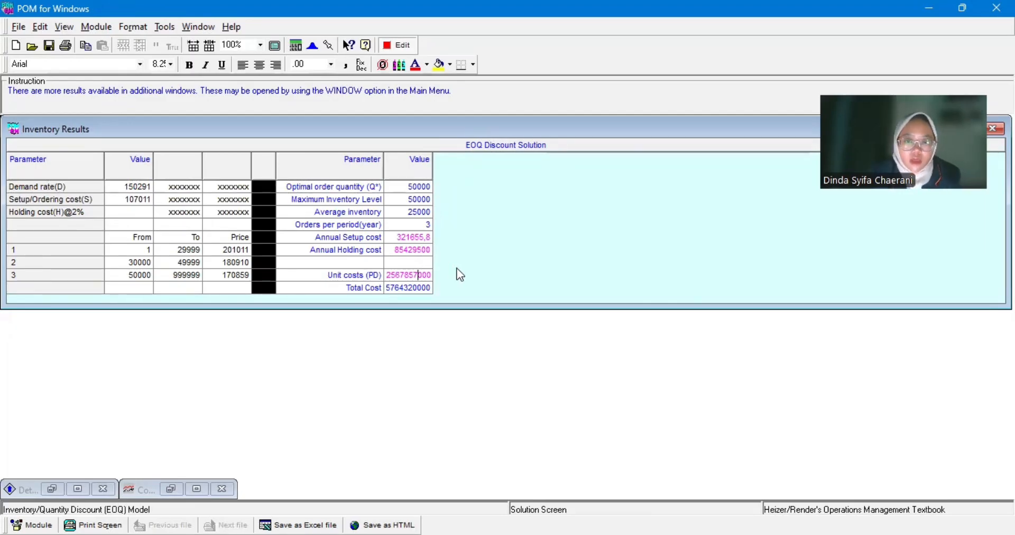
left_click(457, 273)
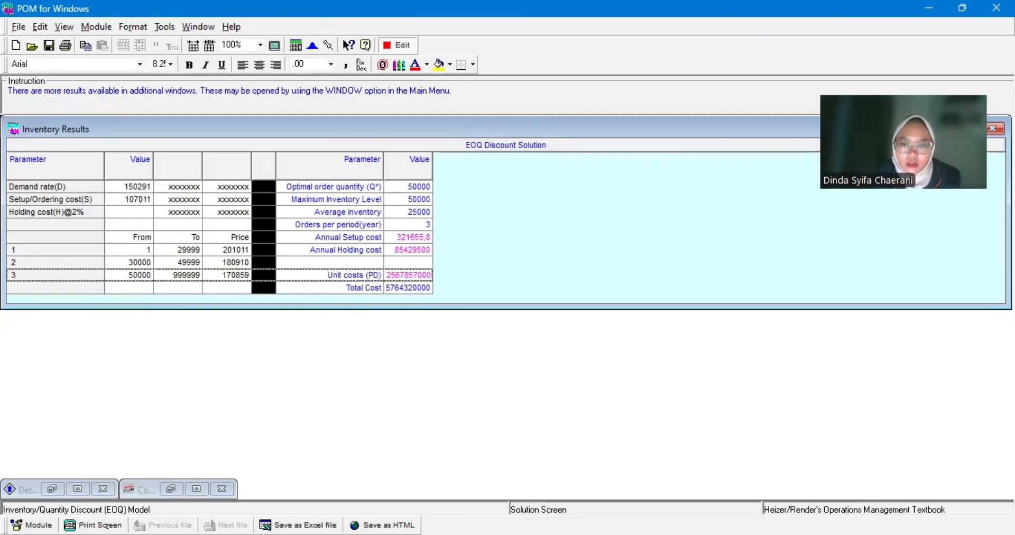
- Highlight the annual cost item of question 3 in the exam PDF and examine the annual setup and holding costs in POM for Windows
key("alt+Tab")
left_click_drag(482, 432, 386, 427)
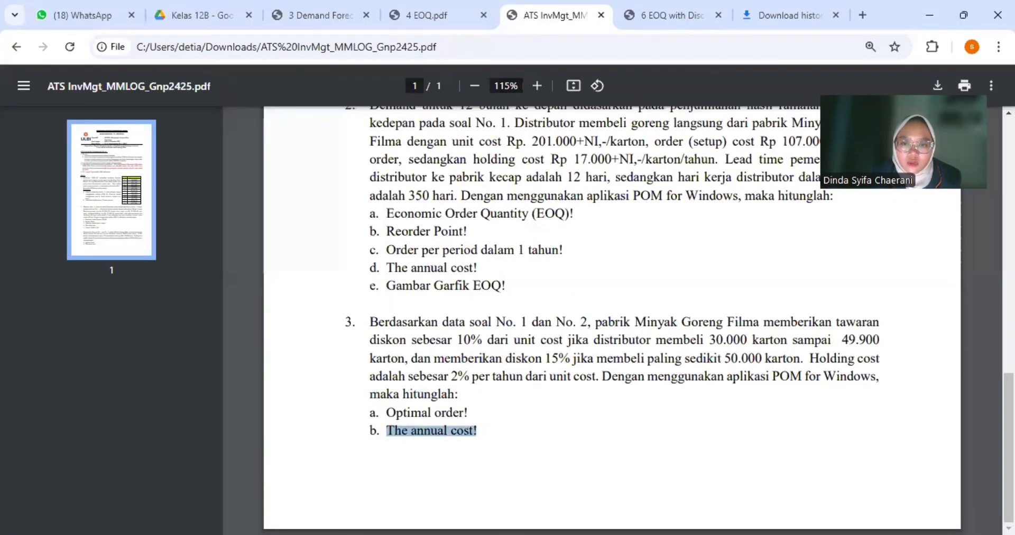
key("alt+Tab")
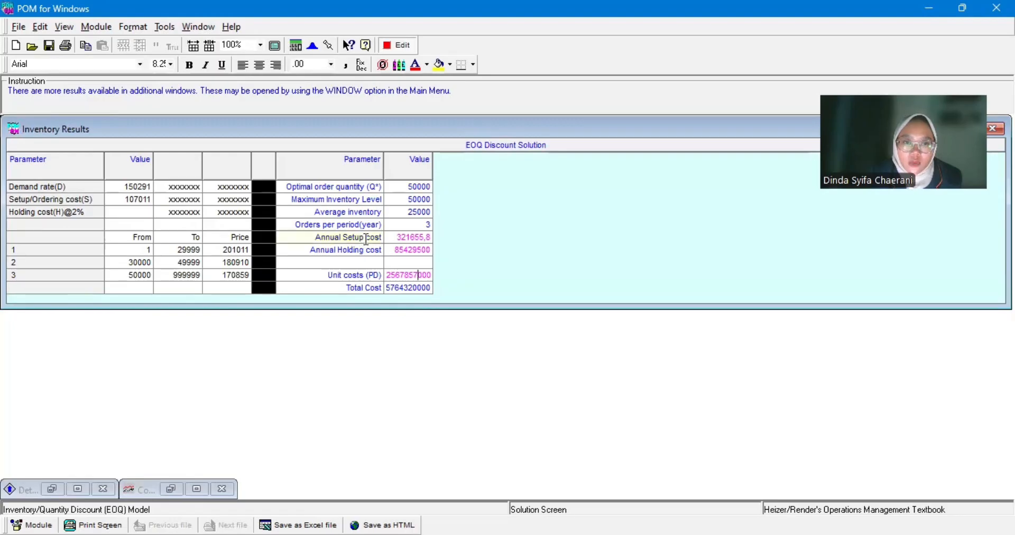
left_click_drag(392, 240, 443, 247)
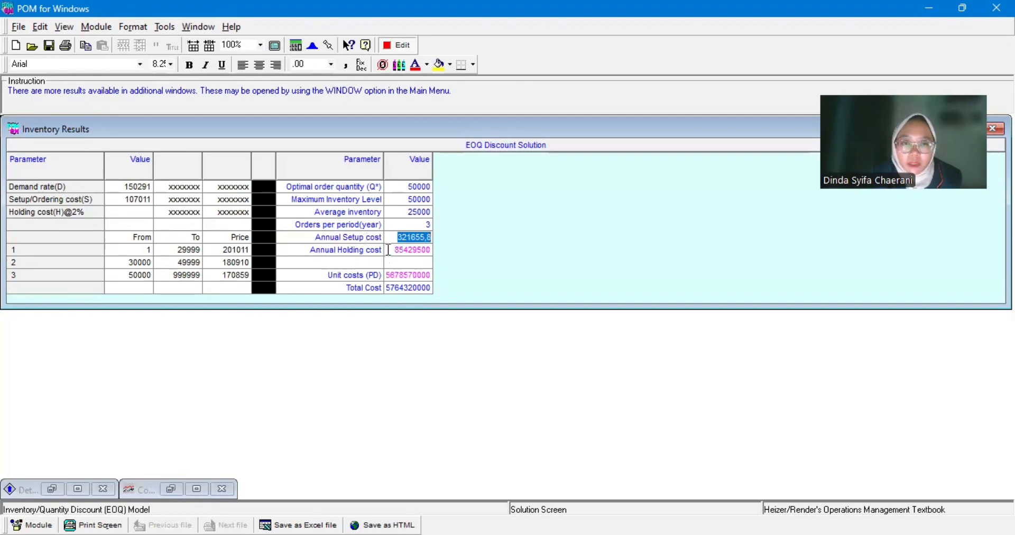
left_click(419, 250)
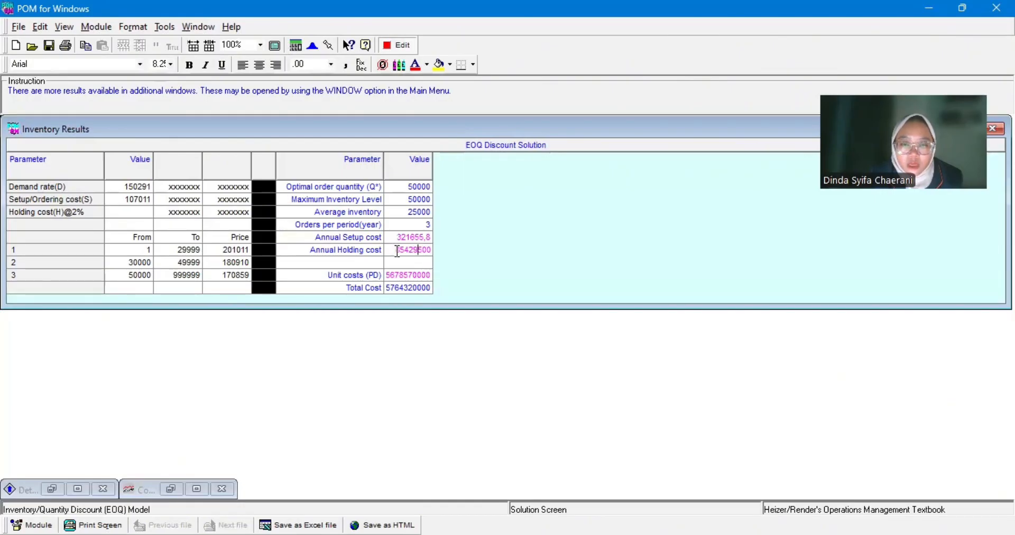
- Examine the full unit costs and total cost values in the EOQ Discount solution
left_click(394, 276)
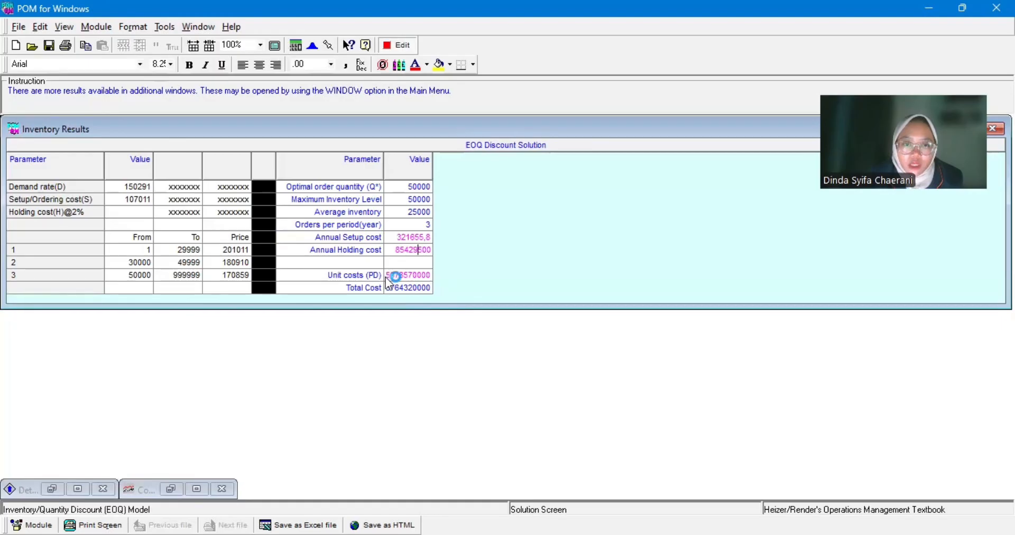
left_click(417, 275)
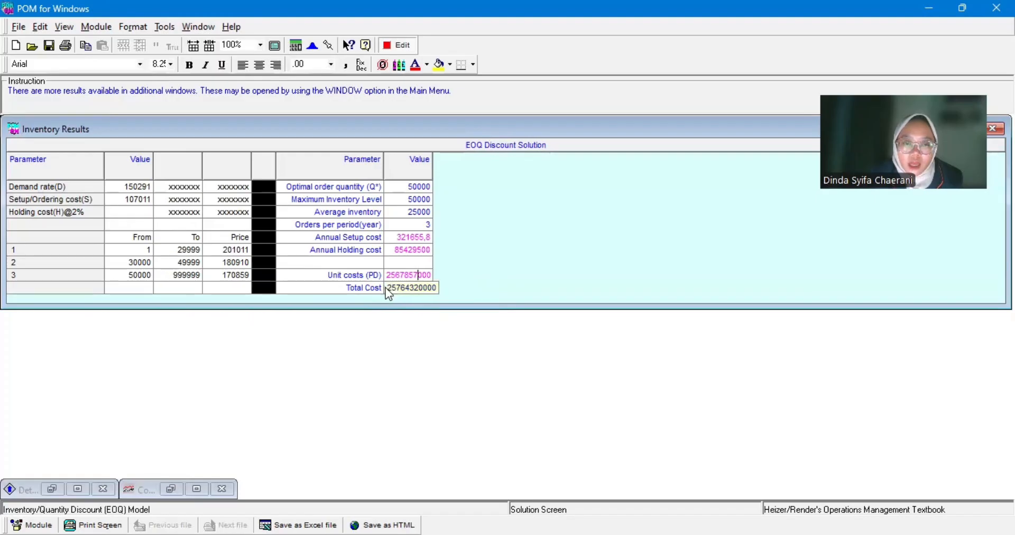
left_click(482, 292)
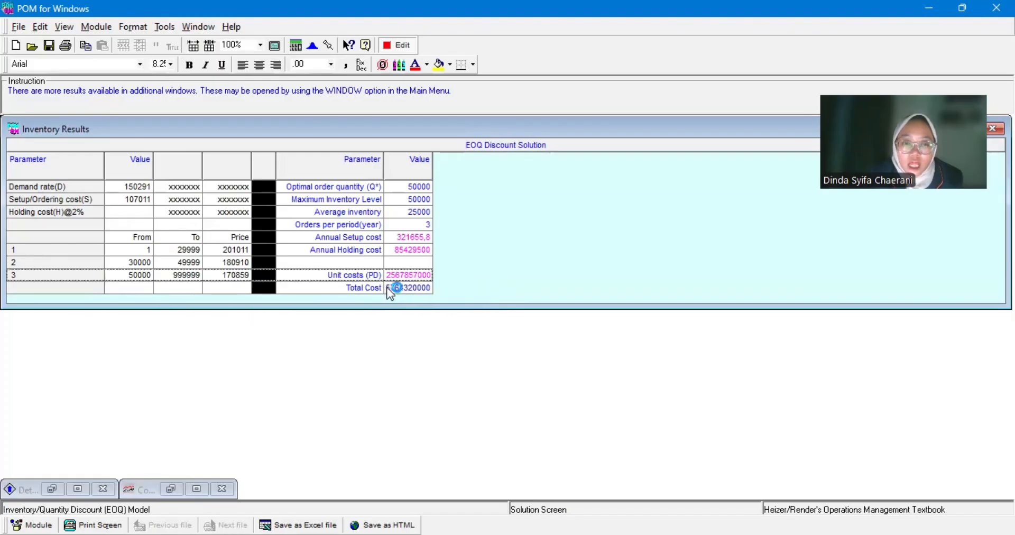
left_click(418, 289)
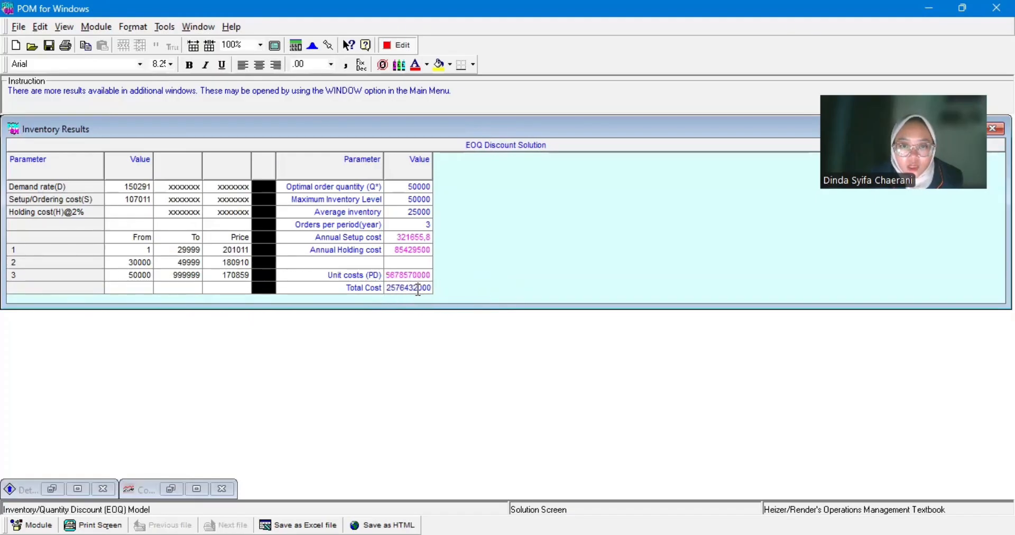
left_click(392, 288)
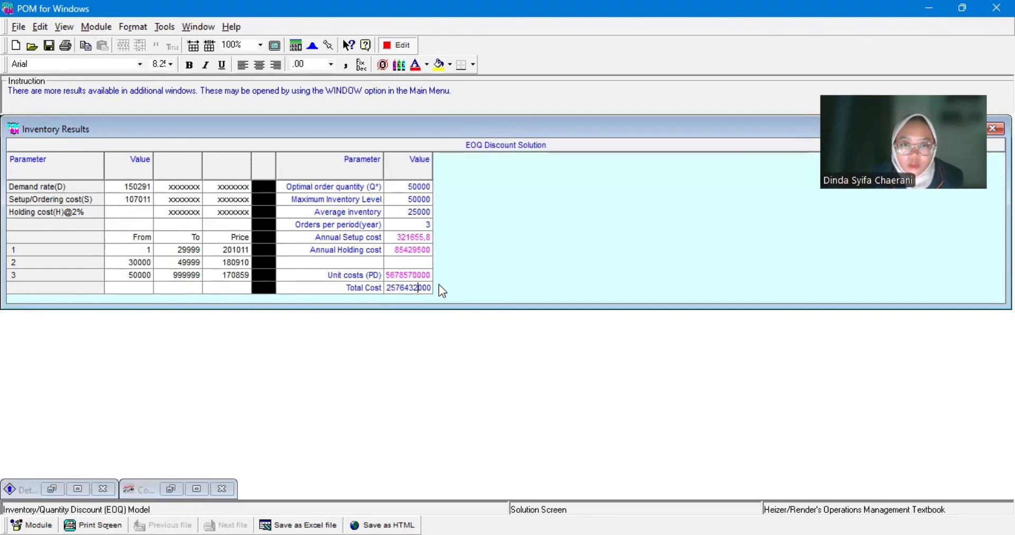
left_click_drag(390, 288, 455, 287)
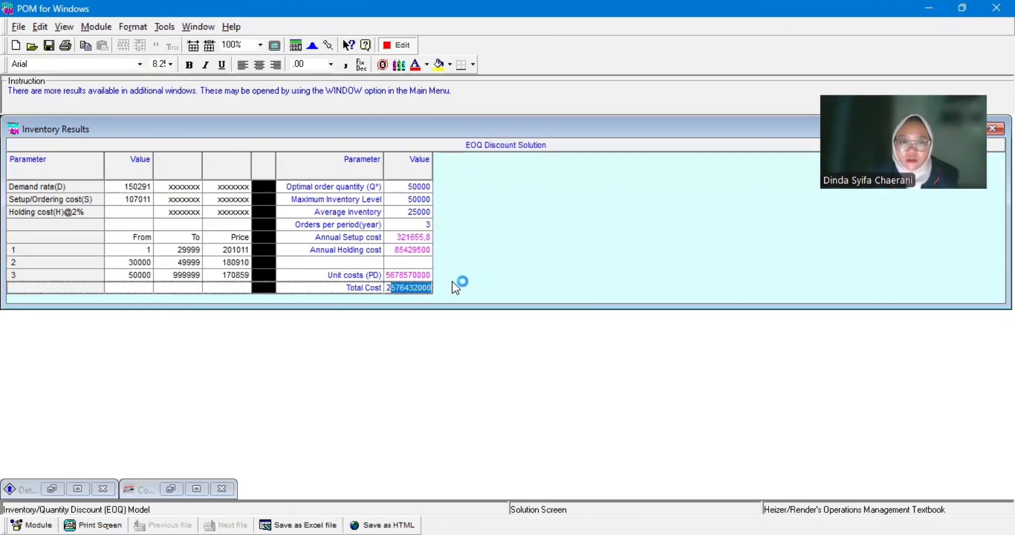